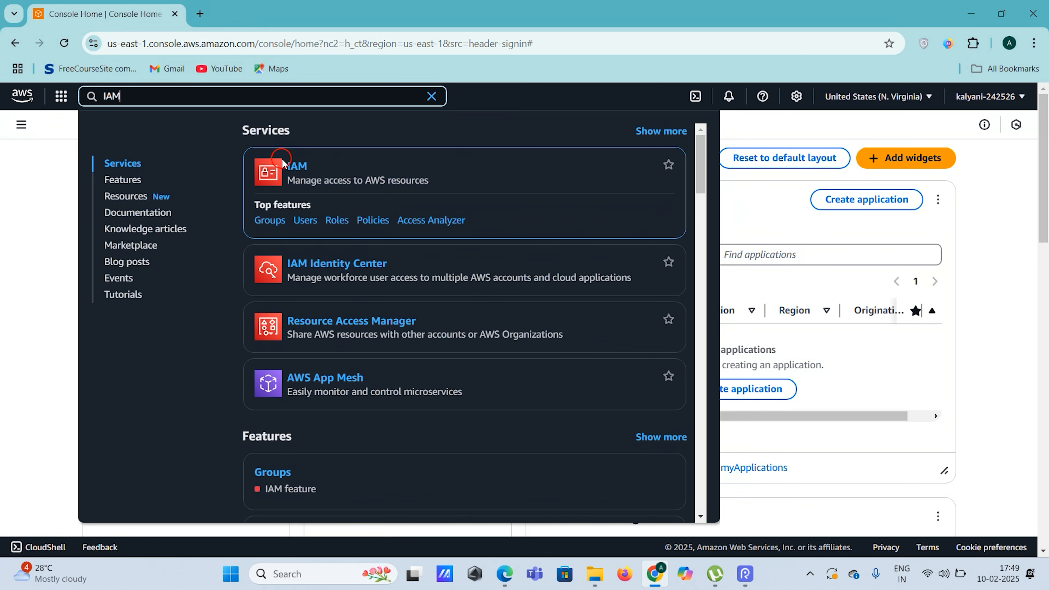
Open the IAM service from the search results in a new browser tab and switch to it
right_click(298, 168)
click(348, 182)
click(235, 12)
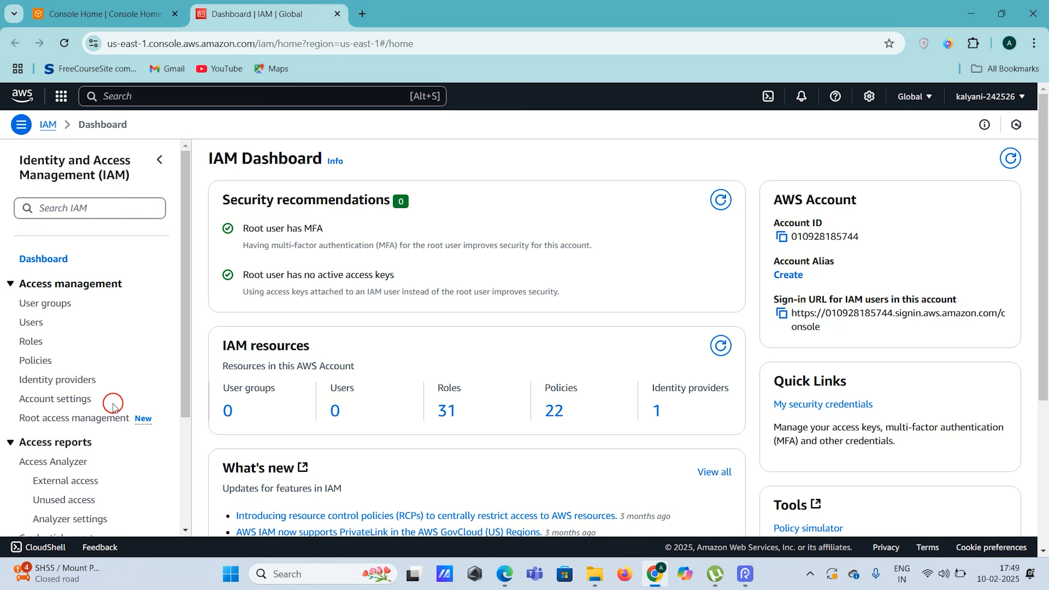
scroll(112, 405, down, 1)
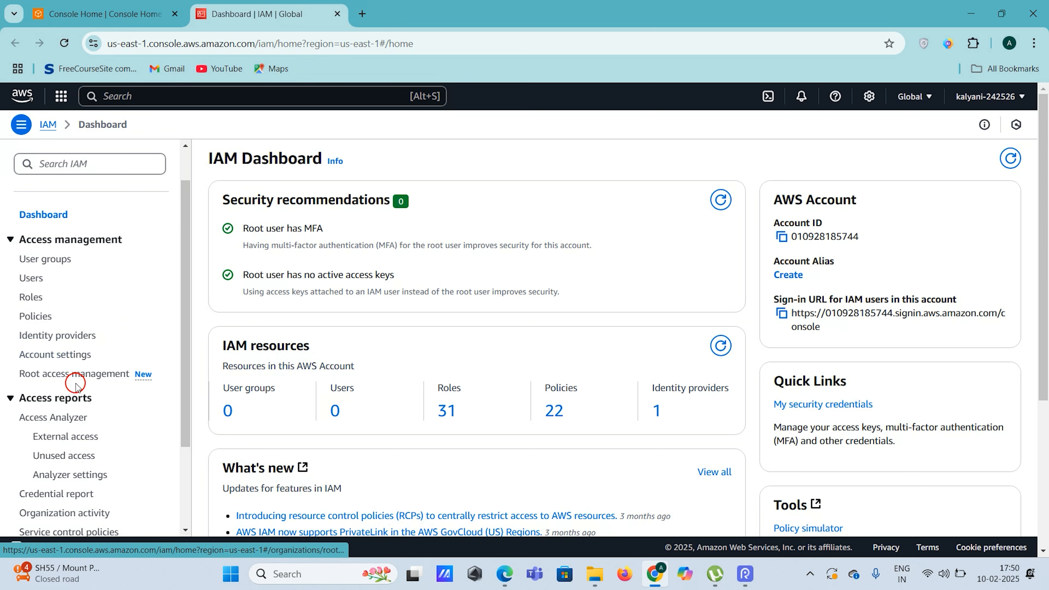
scroll(126, 352, down, 3)
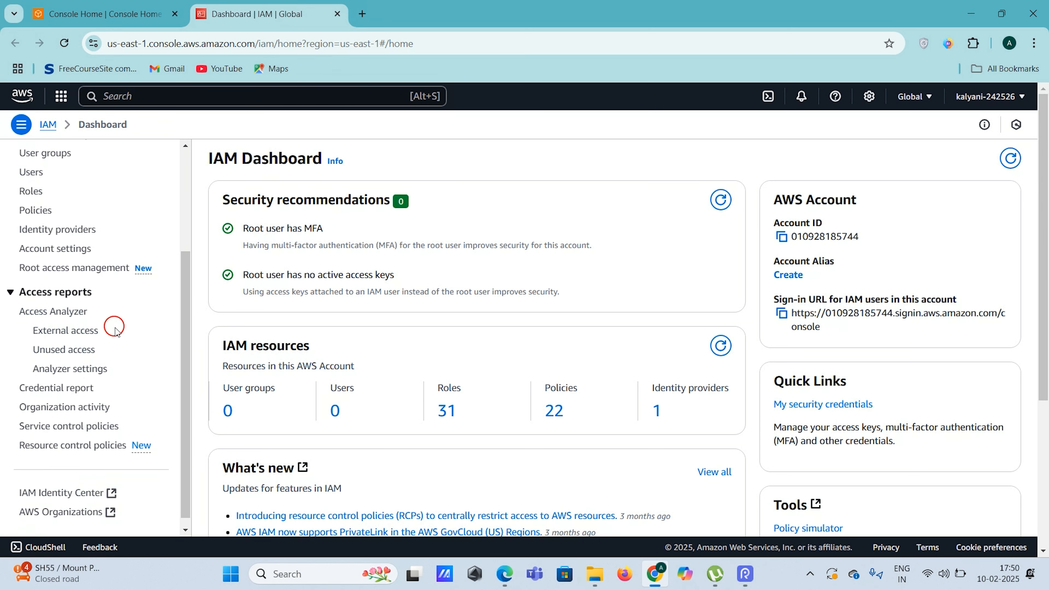
scroll(123, 386, down, 1)
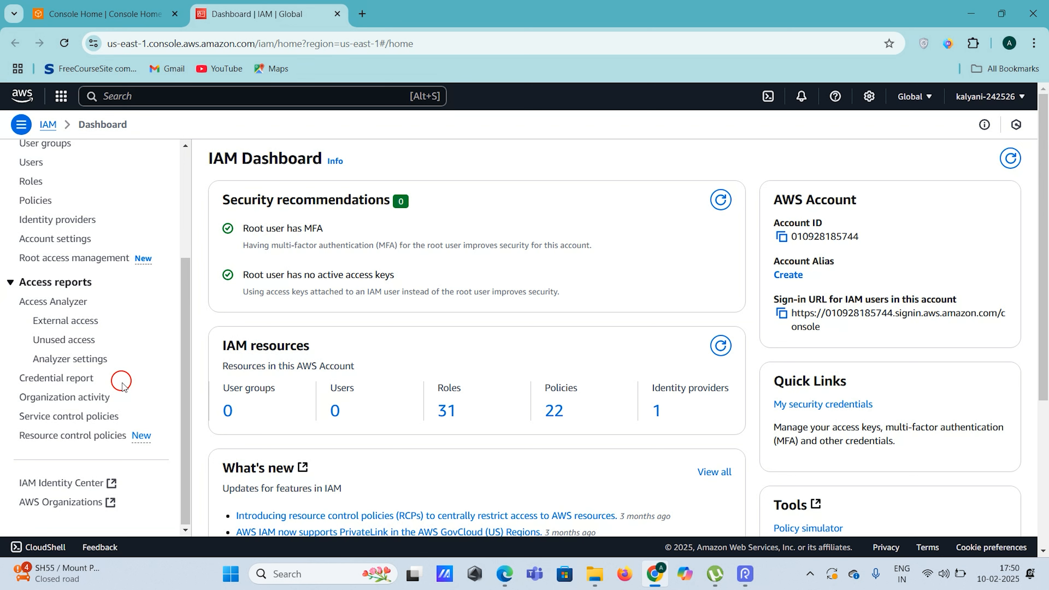
scroll(122, 387, up, 5)
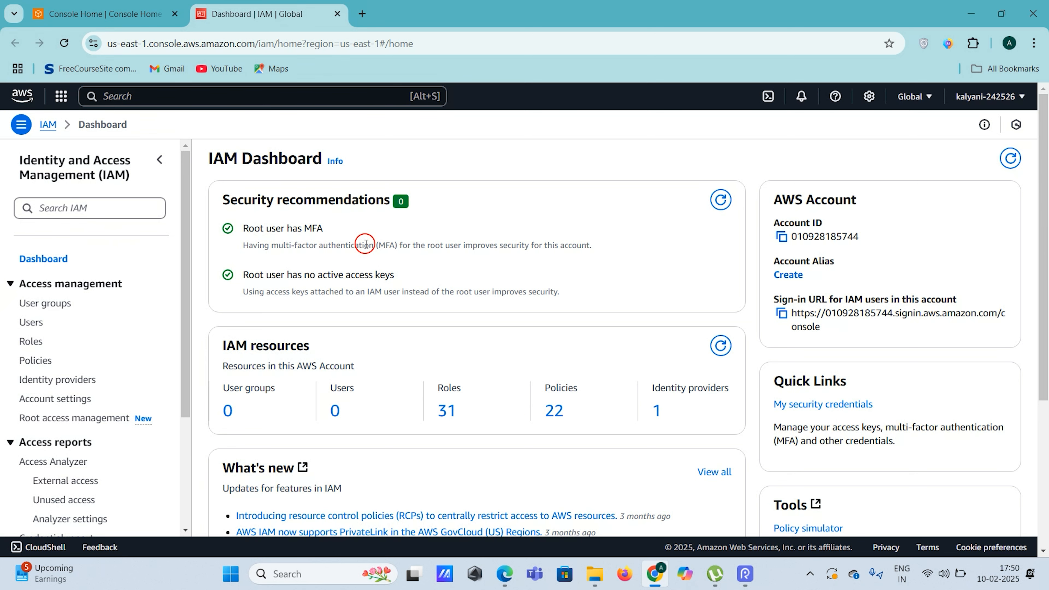
scroll(475, 219, down, 1)
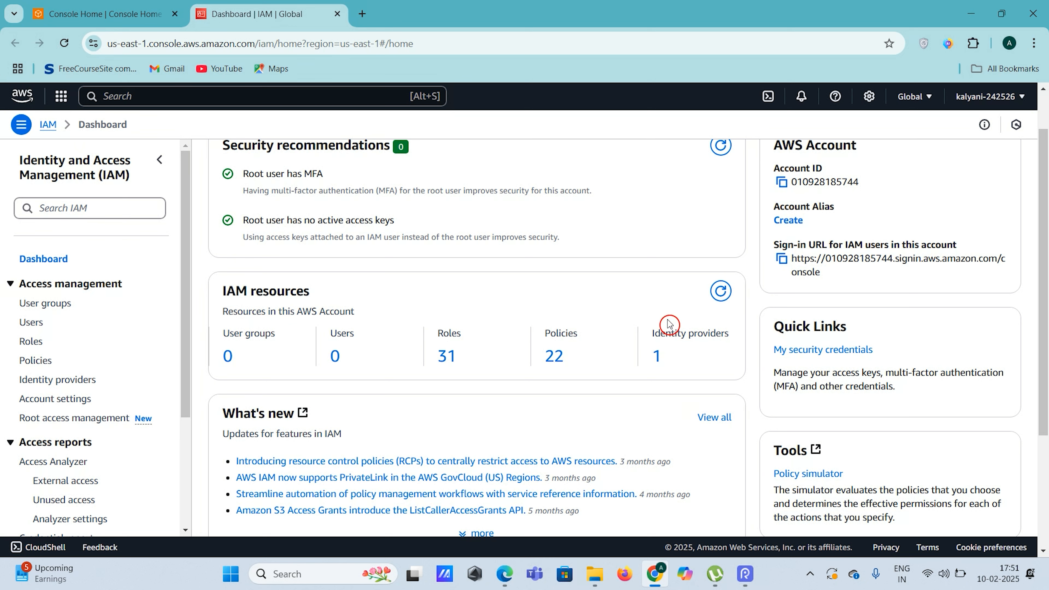
Select the account ID on the IAM dashboard, then show the account name menu in the top bar
scroll(670, 324, up, 2)
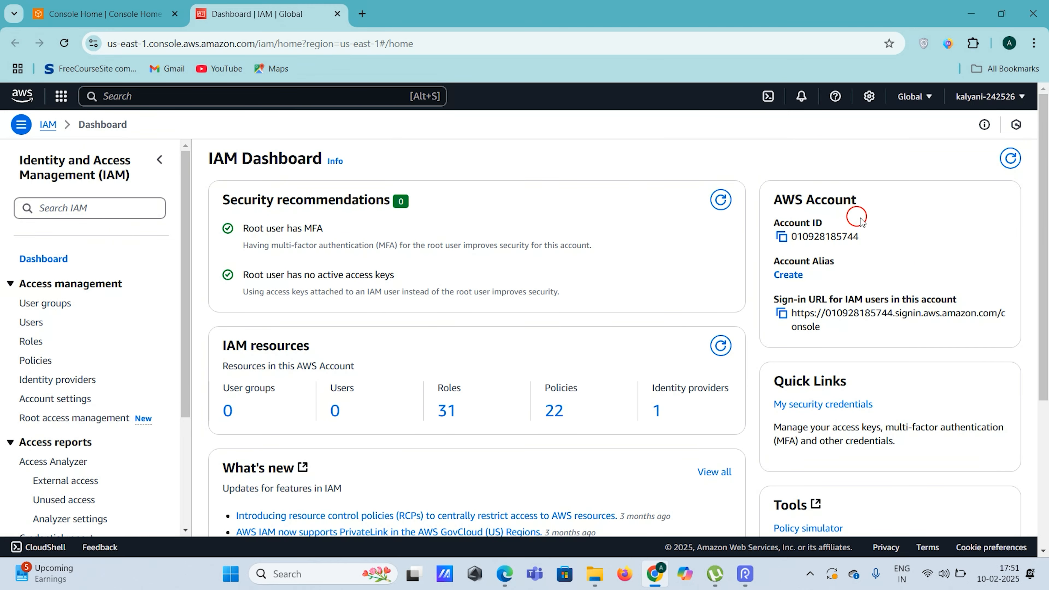
drag(775, 200, 842, 202)
click(911, 204)
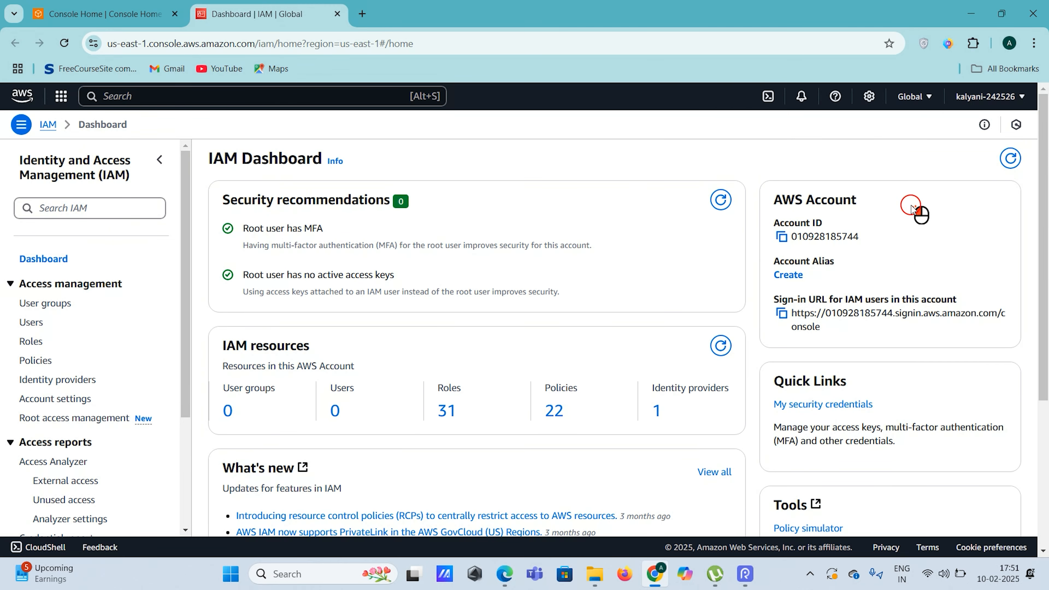
double_click(840, 242)
click(931, 243)
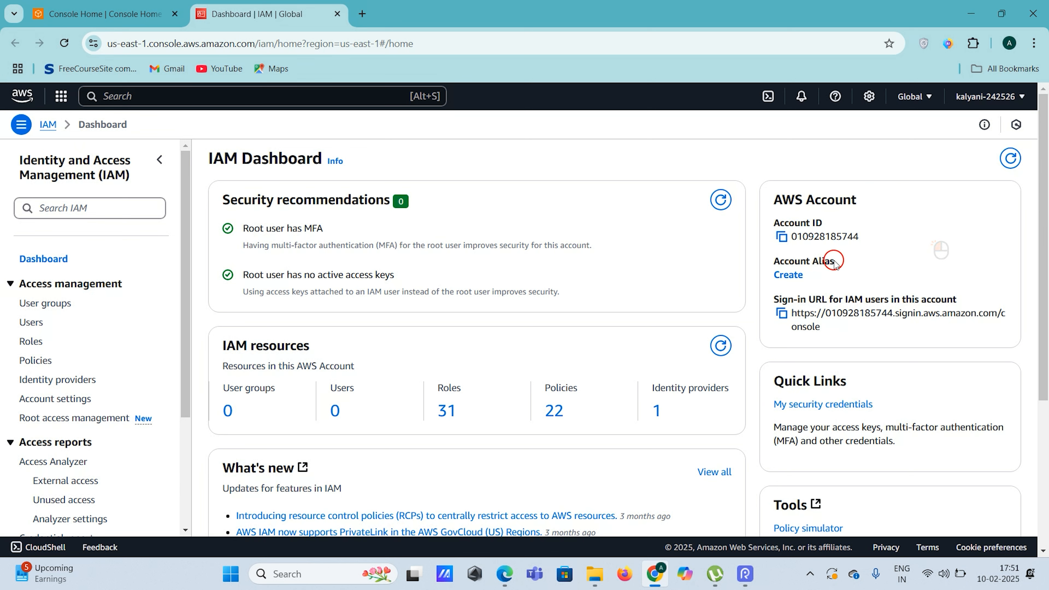
click(844, 267)
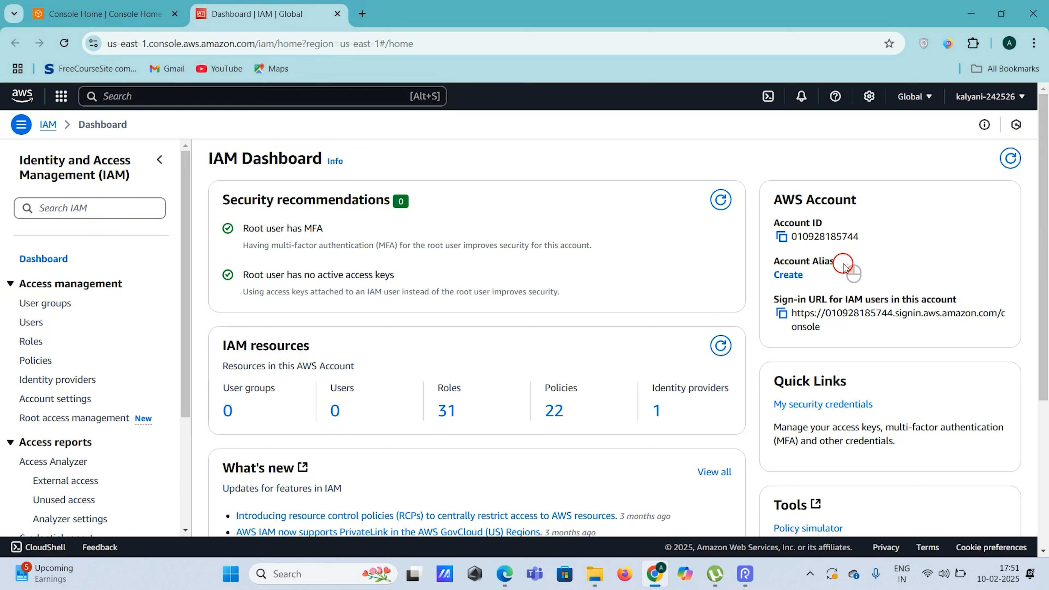
double_click(805, 239)
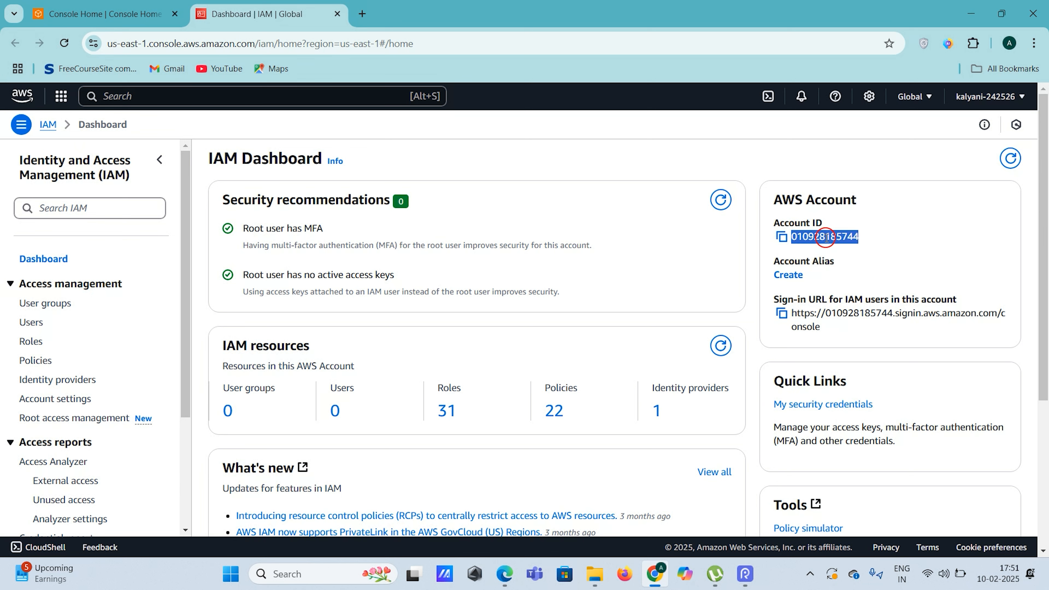
click(881, 275)
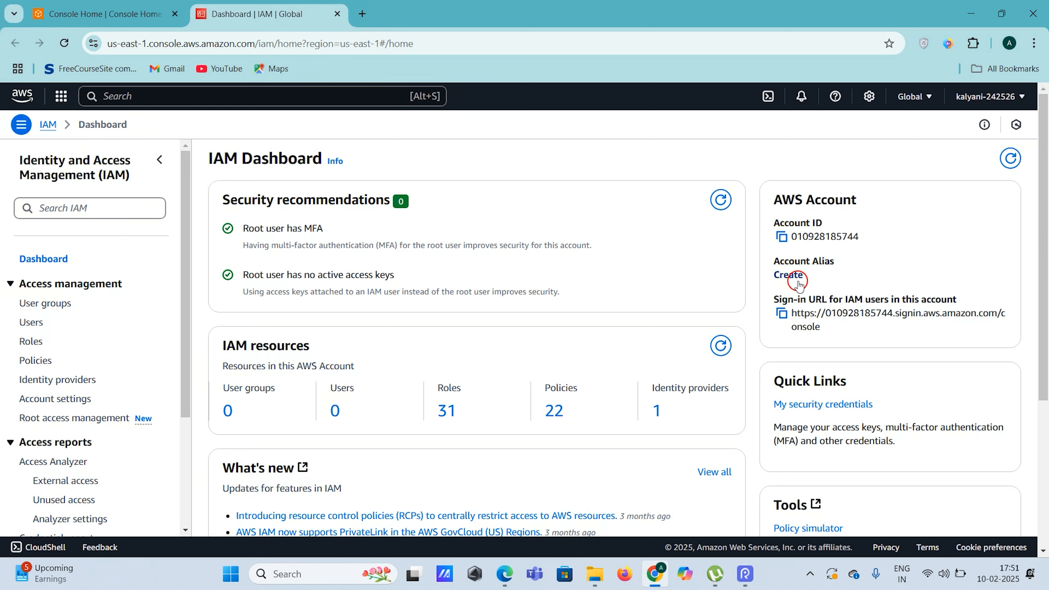
double_click(839, 239)
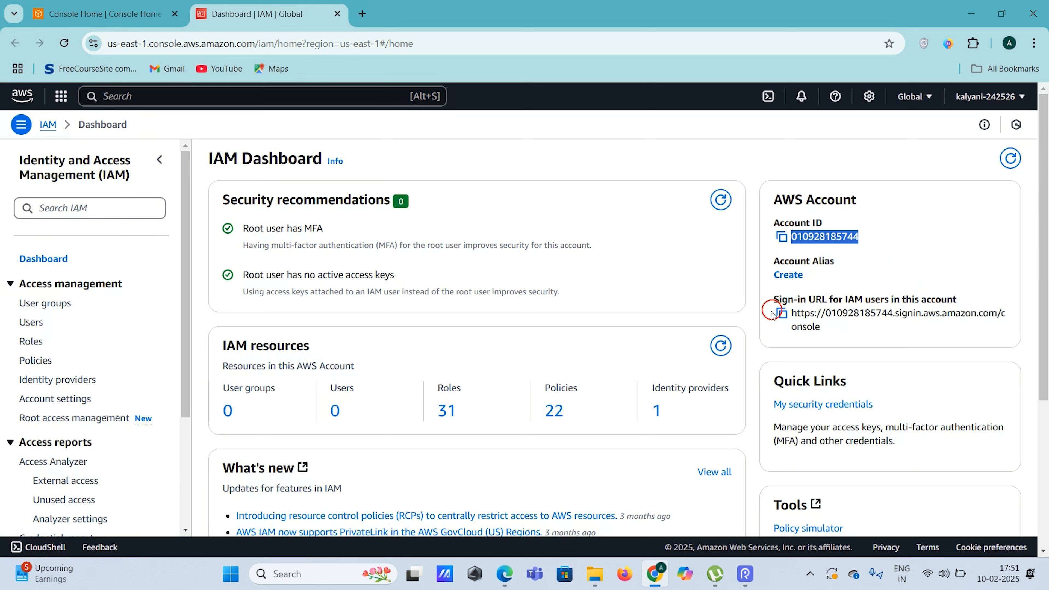
click(859, 327)
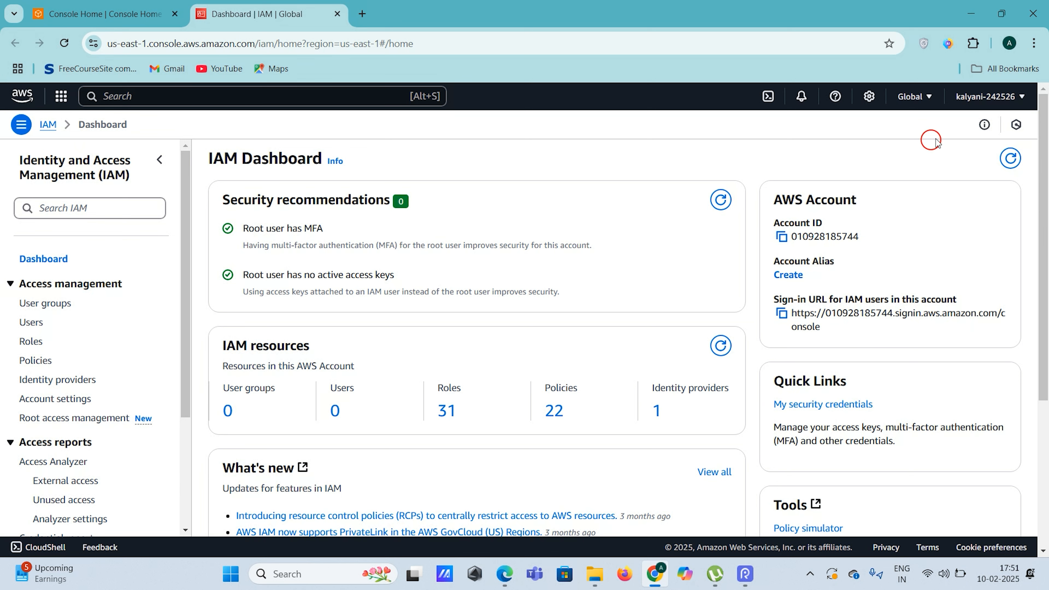
click(991, 98)
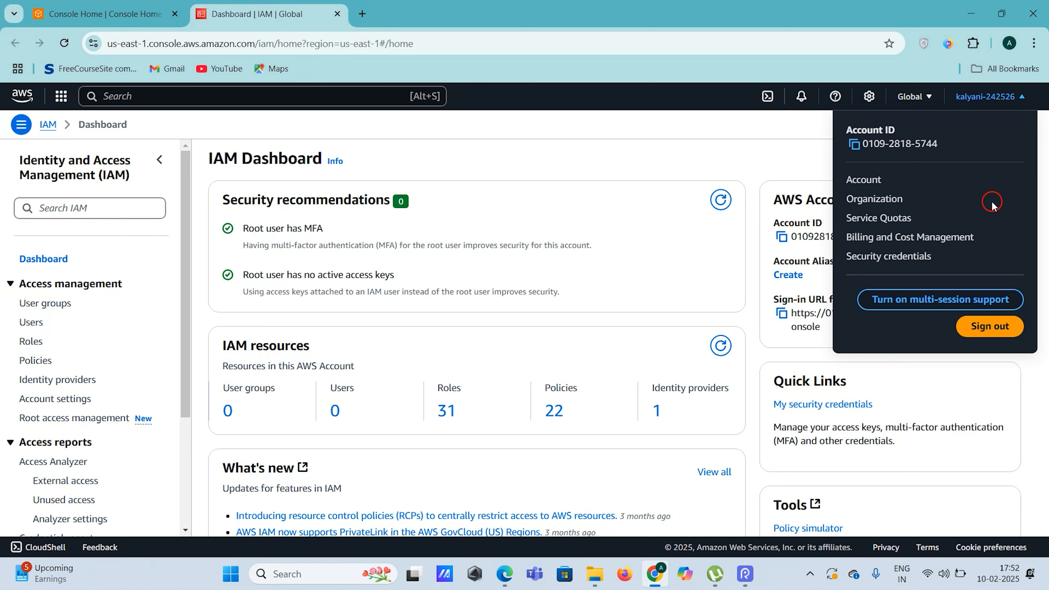
Close the account menu and show the list of AWS regions from the Global selector
click(792, 120)
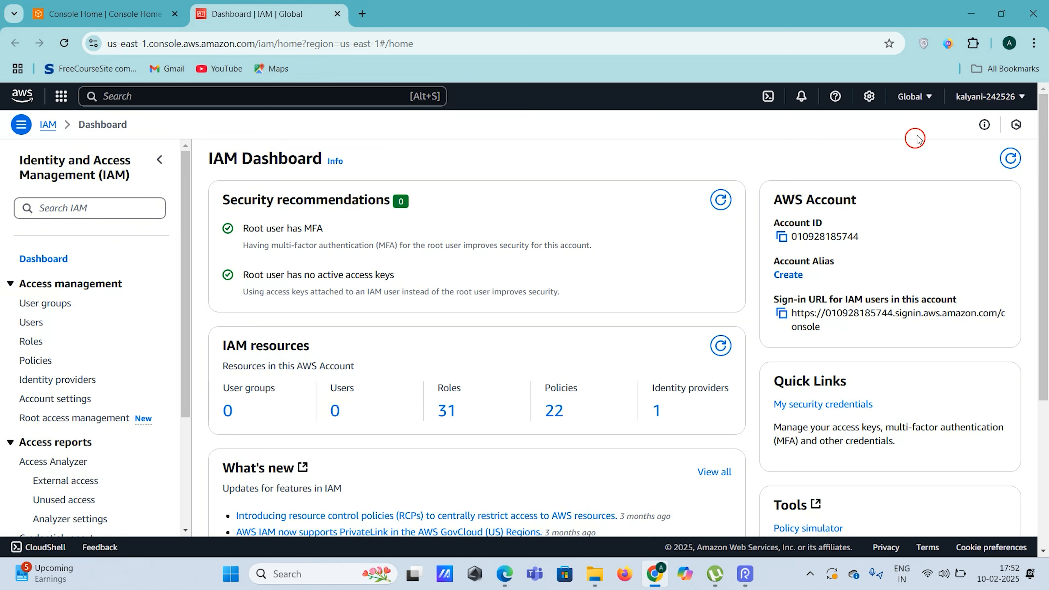
click(918, 97)
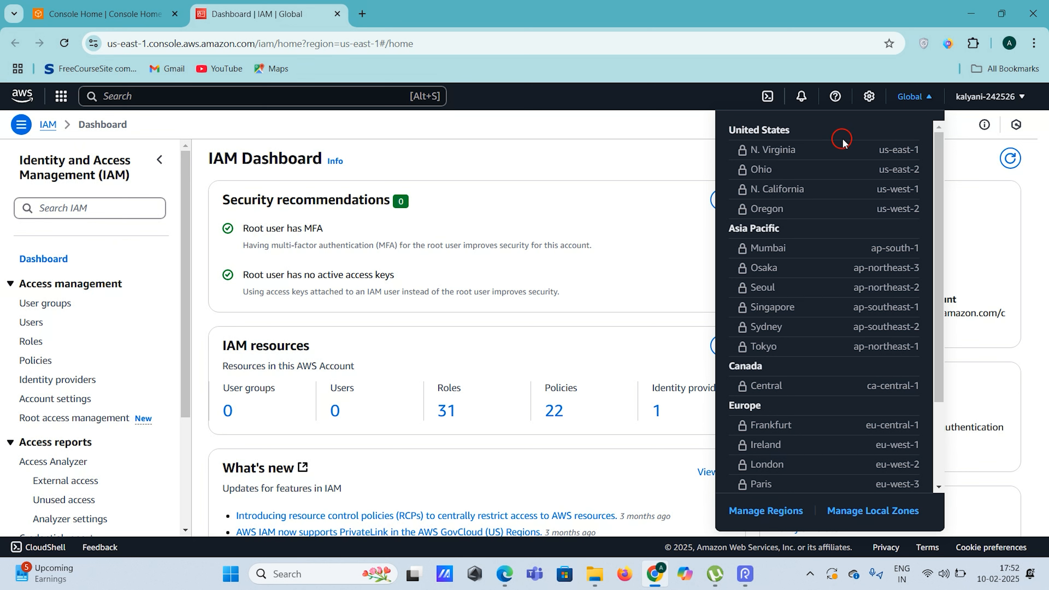
Browse the region list, then close it to return to the IAM dashboard
scroll(842, 254, down, 3)
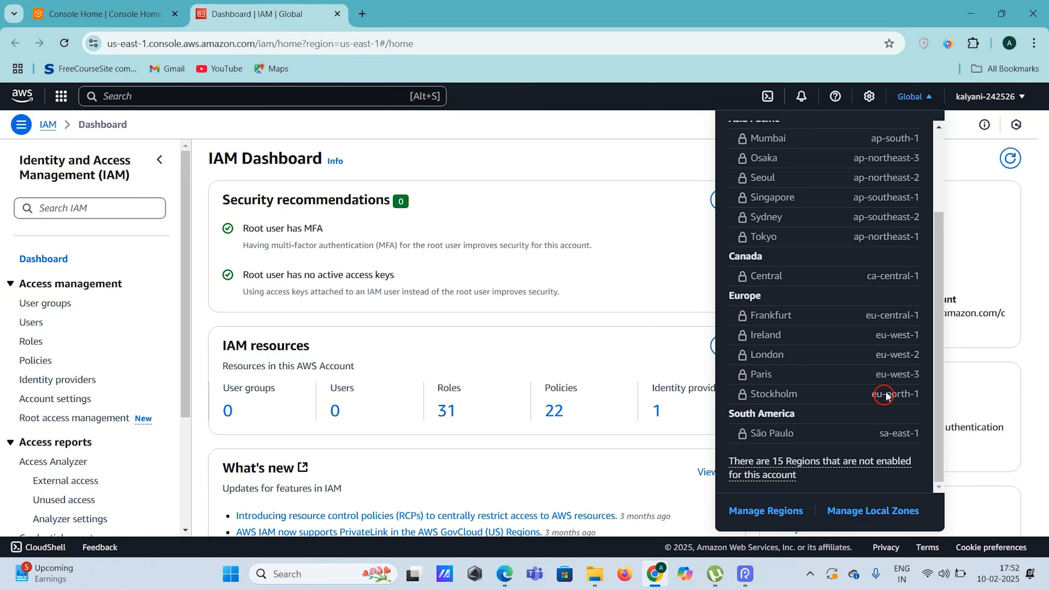
scroll(884, 396, up, 3)
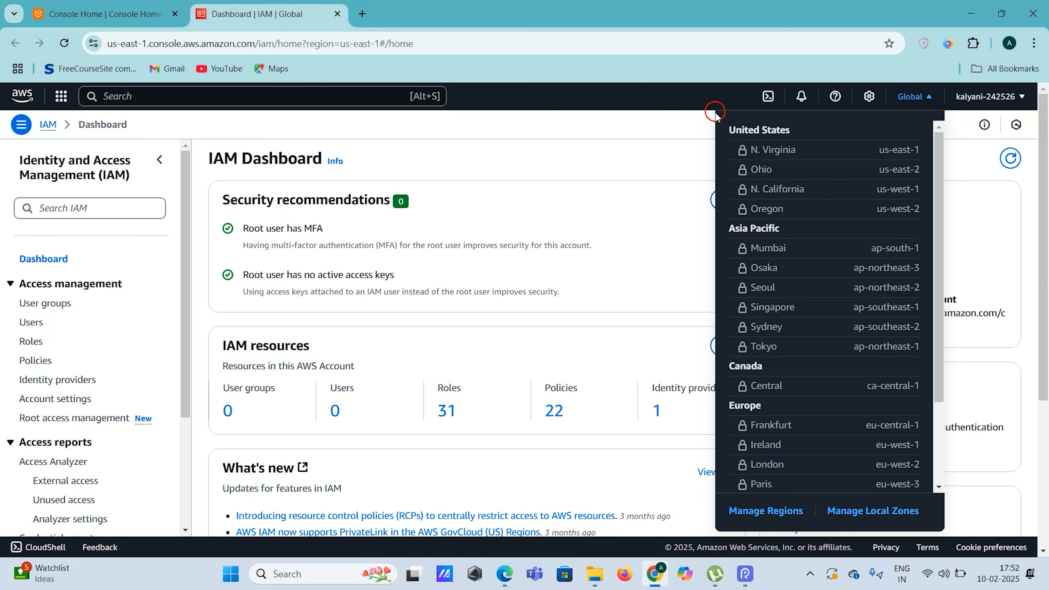
scroll(833, 374, down, 3)
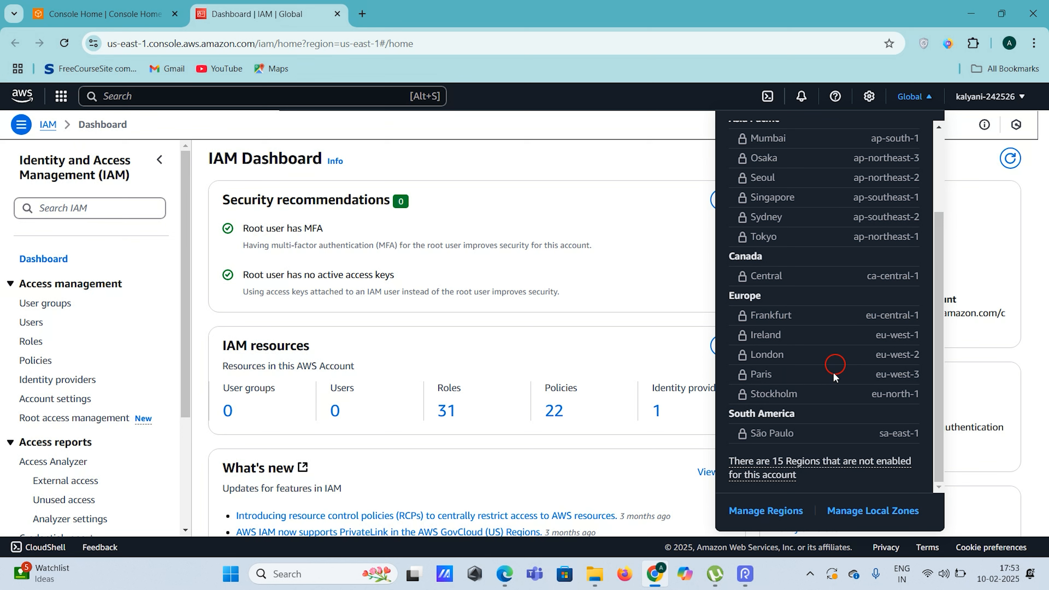
scroll(832, 372, up, 3)
click(979, 178)
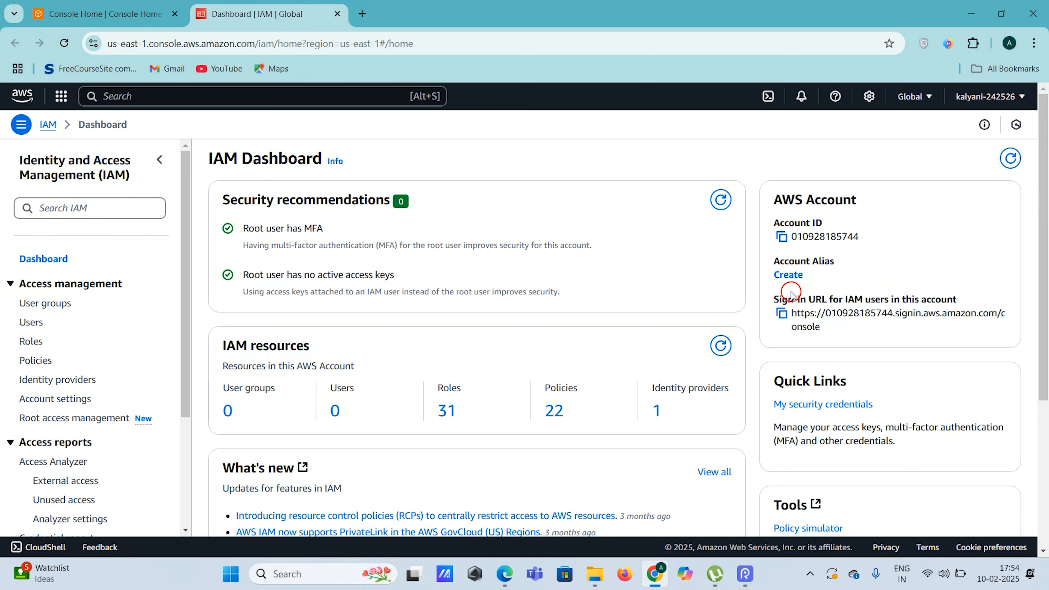
Try creating the account alias 'aditya-learning', which is already taken
click(788, 275)
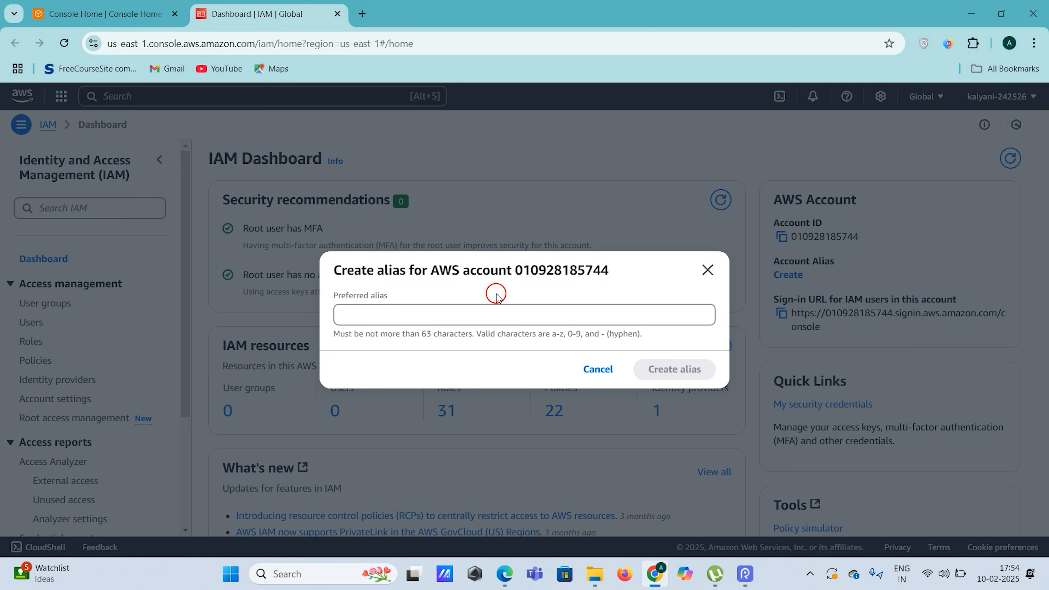
click(465, 314)
text(ad)
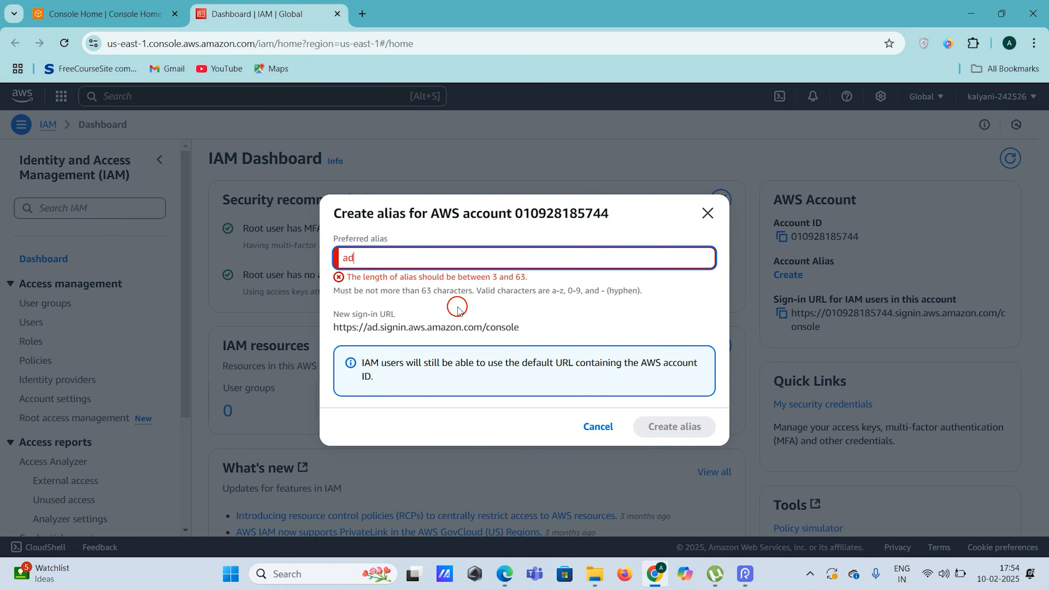
text(itya-learning-alias)
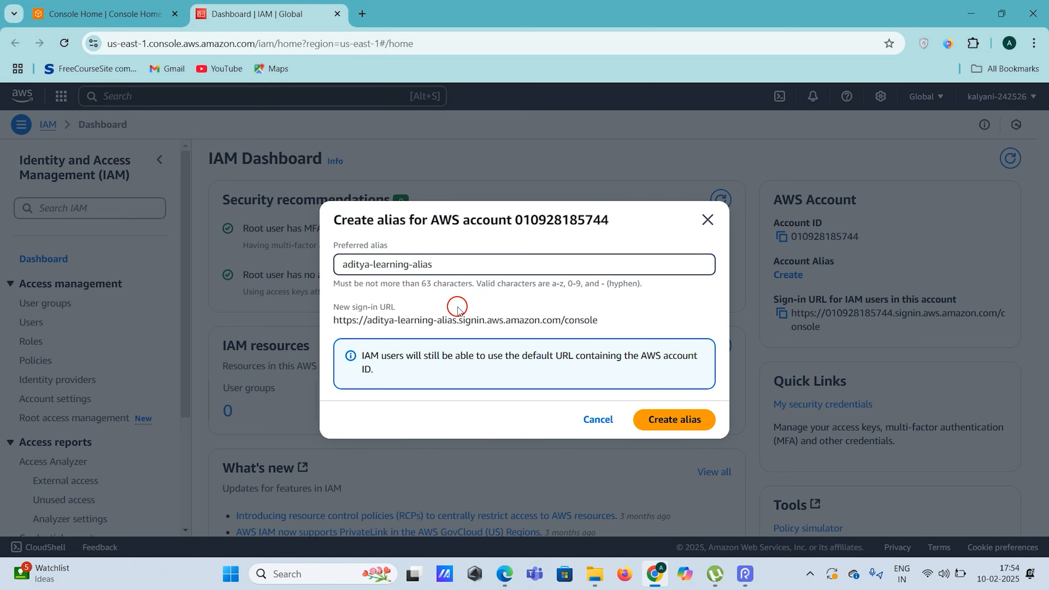
key(BackSpace)
key(BackSpace)
key(BackSpace)
key(BackSpace)
key(BackSpace)
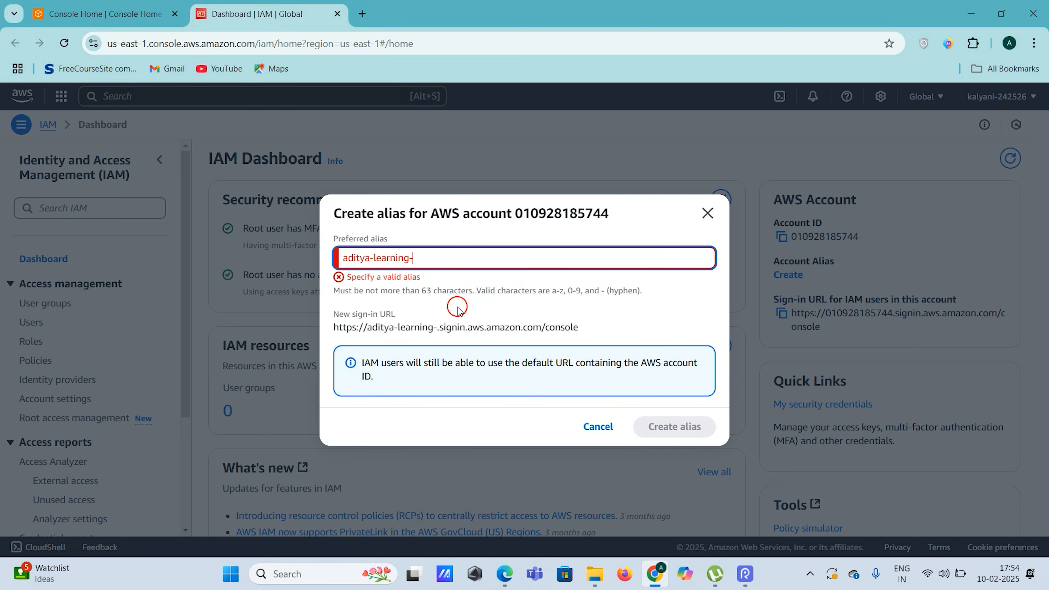
key(BackSpace)
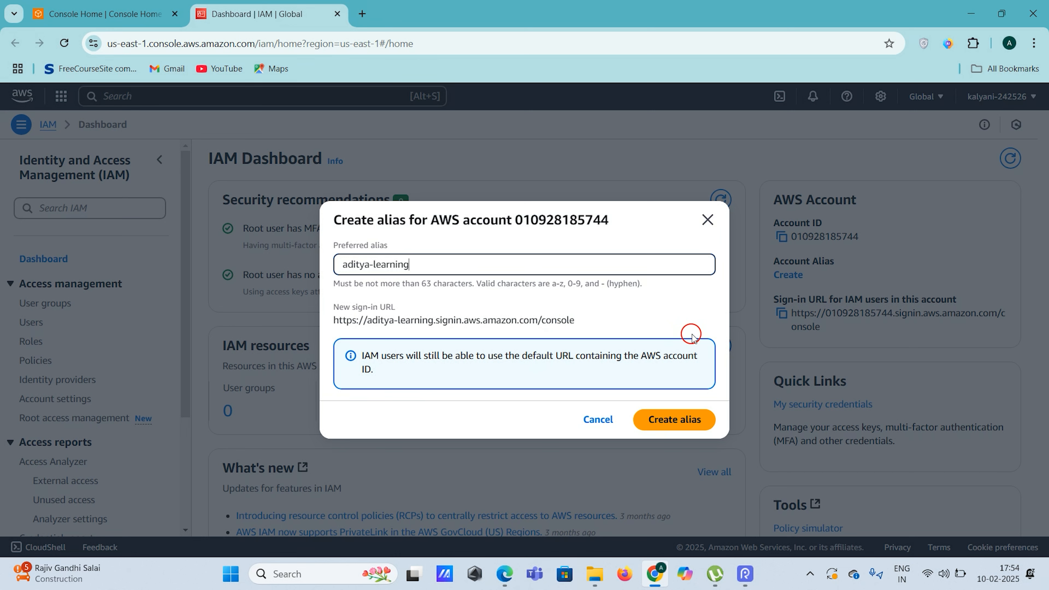
click(668, 426)
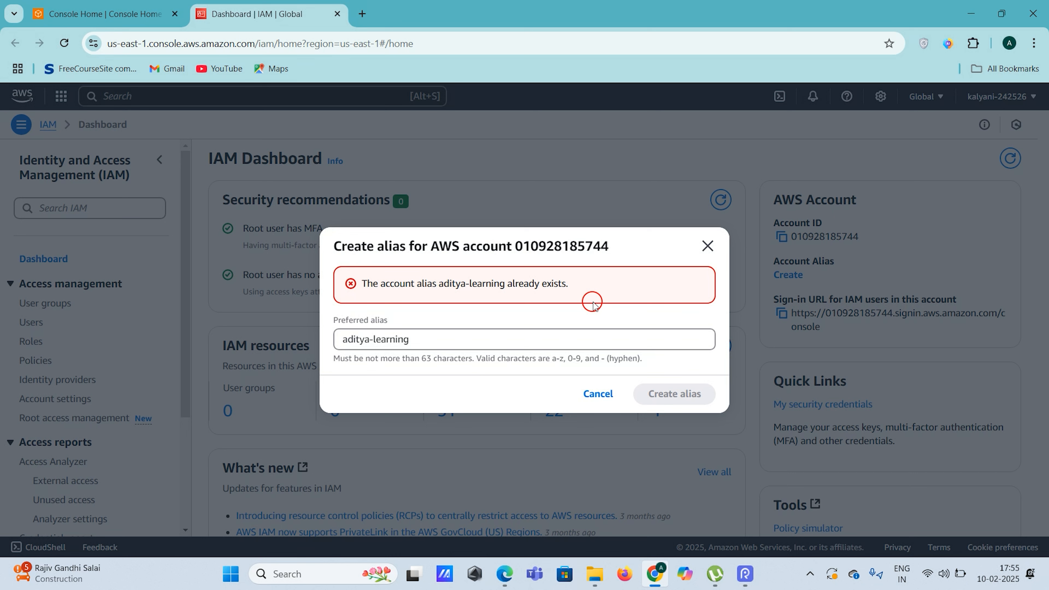
Change the alias to 'aditya-learning-67' and create it
click(496, 340)
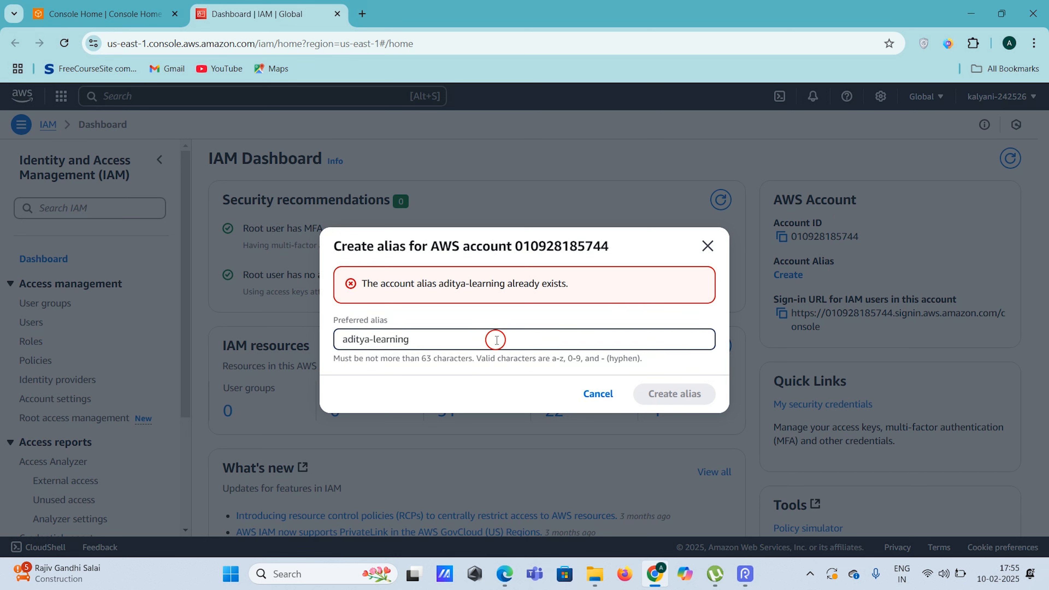
text(-)
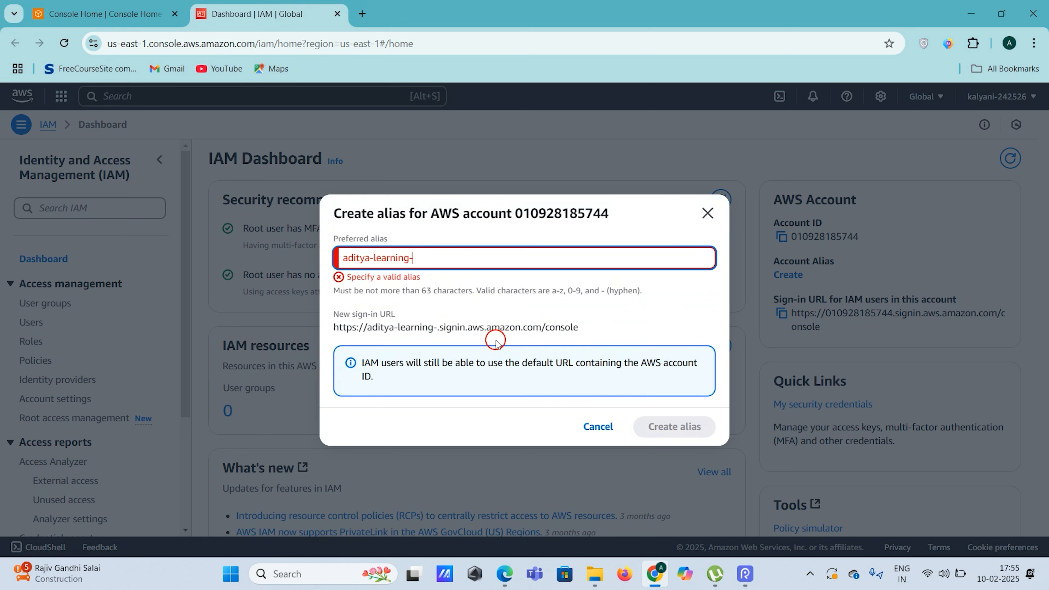
text(67)
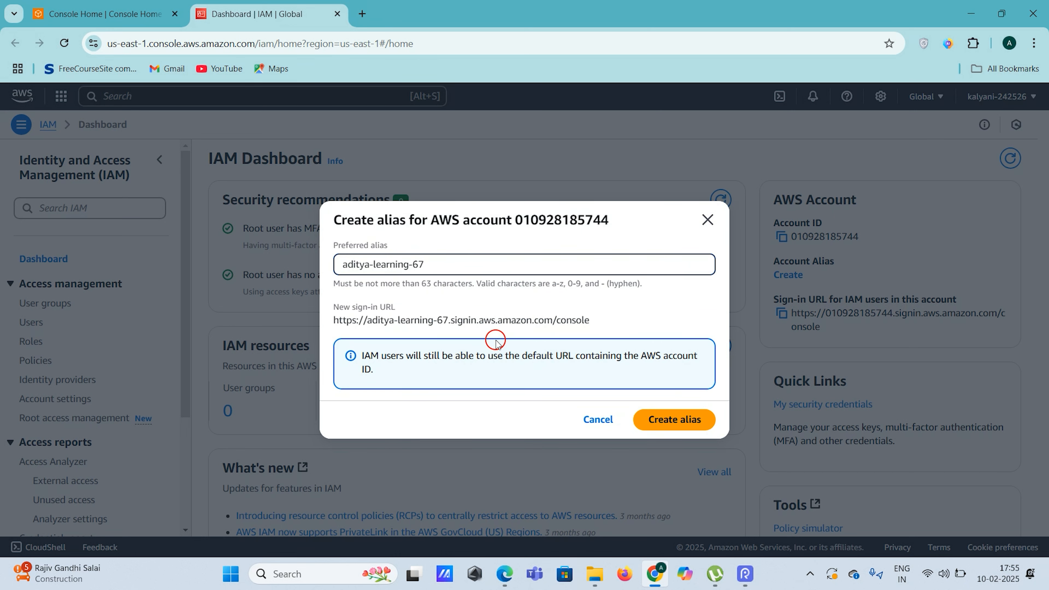
click(681, 424)
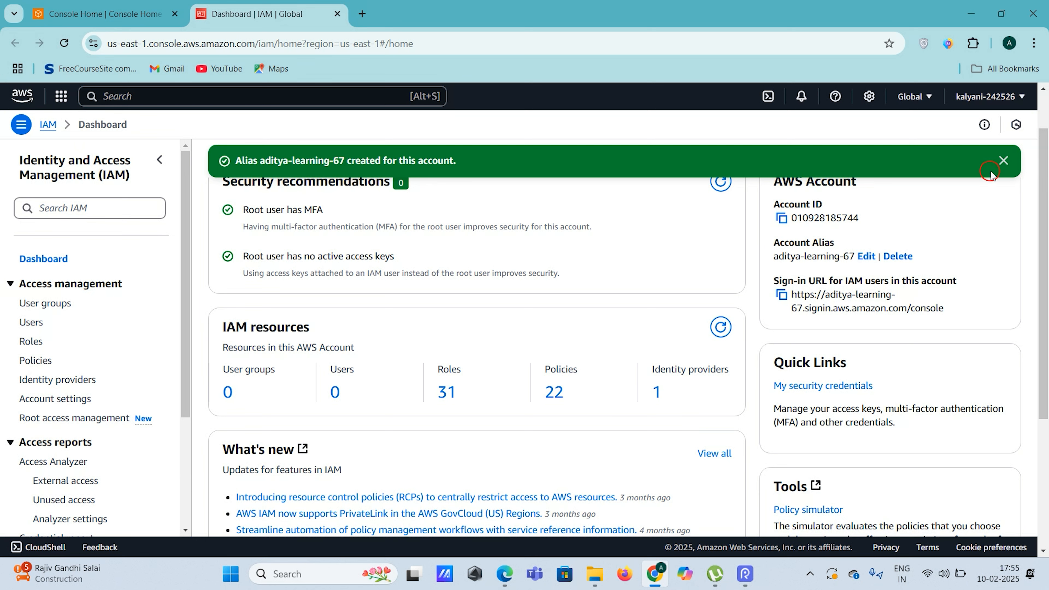
Dismiss the alias success banner and go to the empty IAM Users list
click(1006, 160)
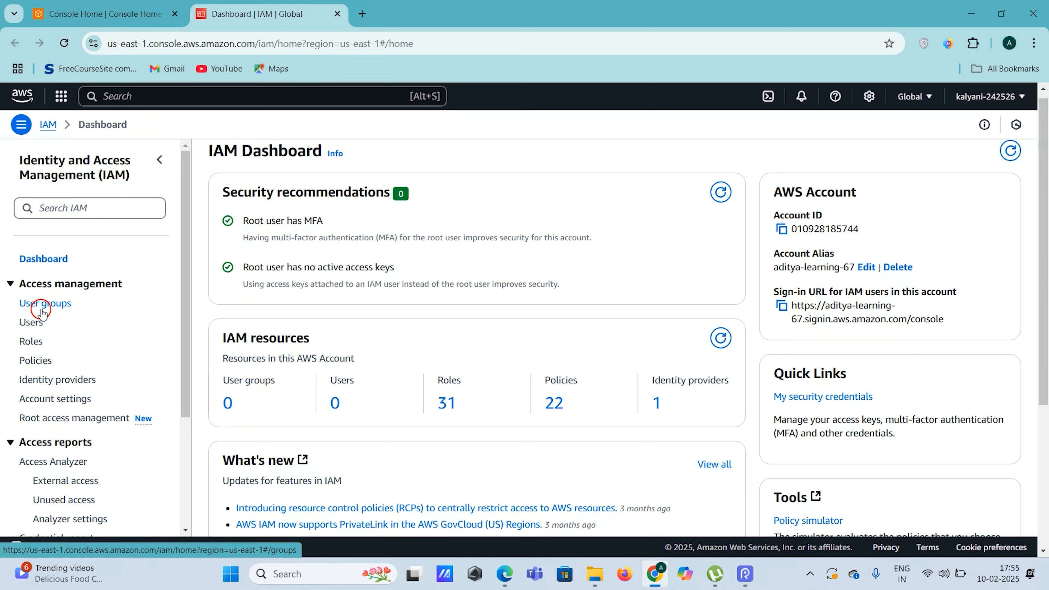
click(37, 323)
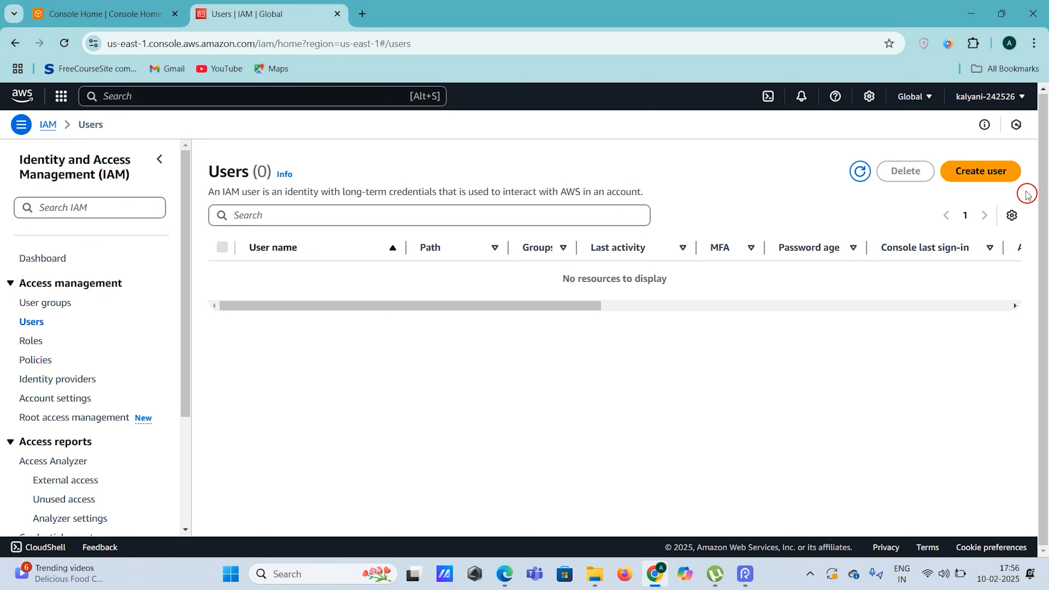
Start creating a new IAM user and enter the user name 'aditya'
click(970, 182)
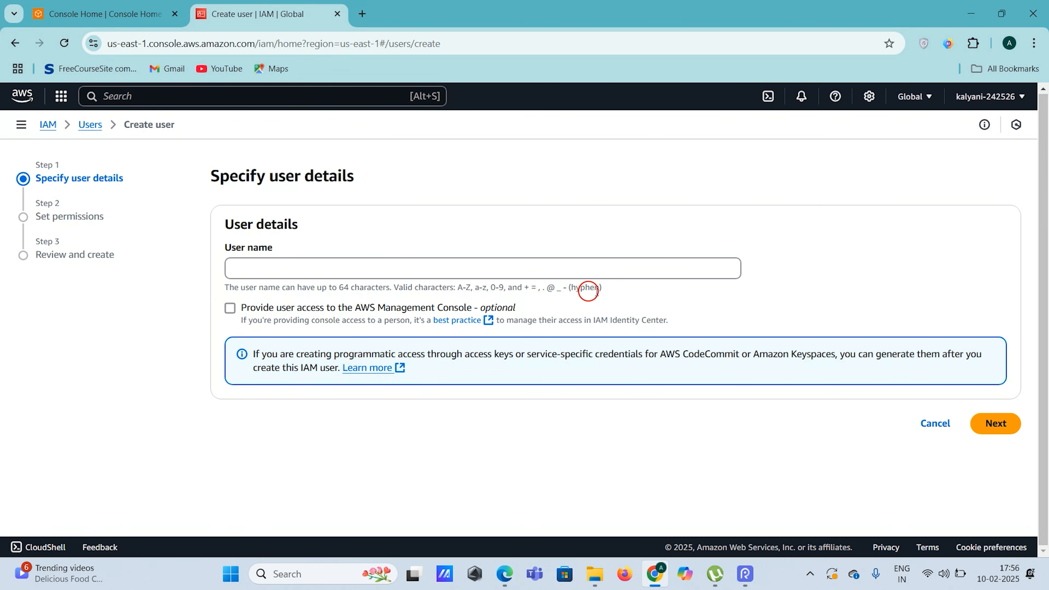
click(401, 276)
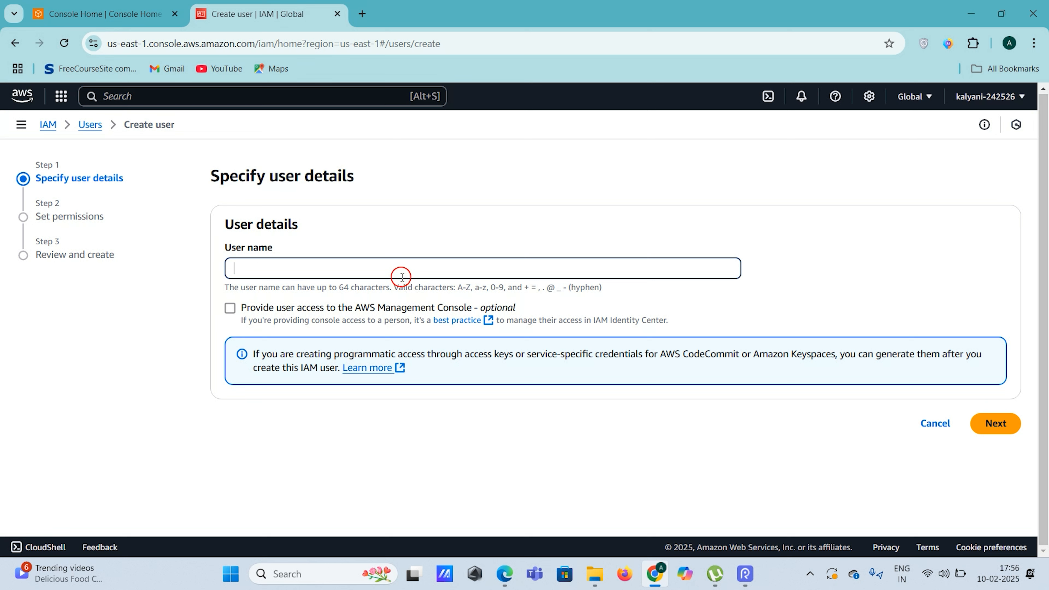
text(aditya)
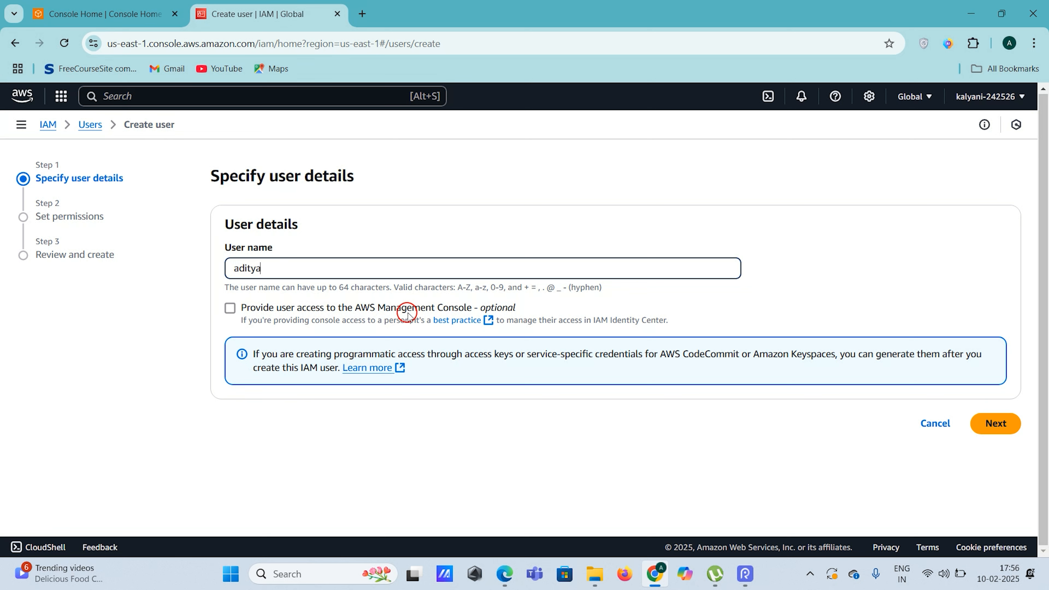
Enable AWS Management Console access for the user as a standard IAM user
click(231, 309)
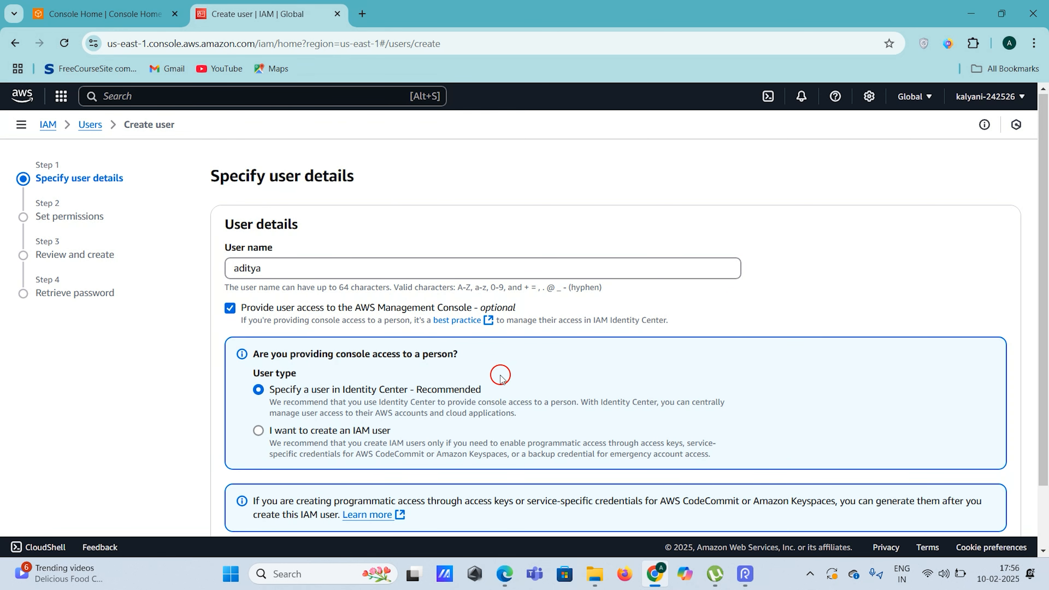
scroll(511, 274, down, 2)
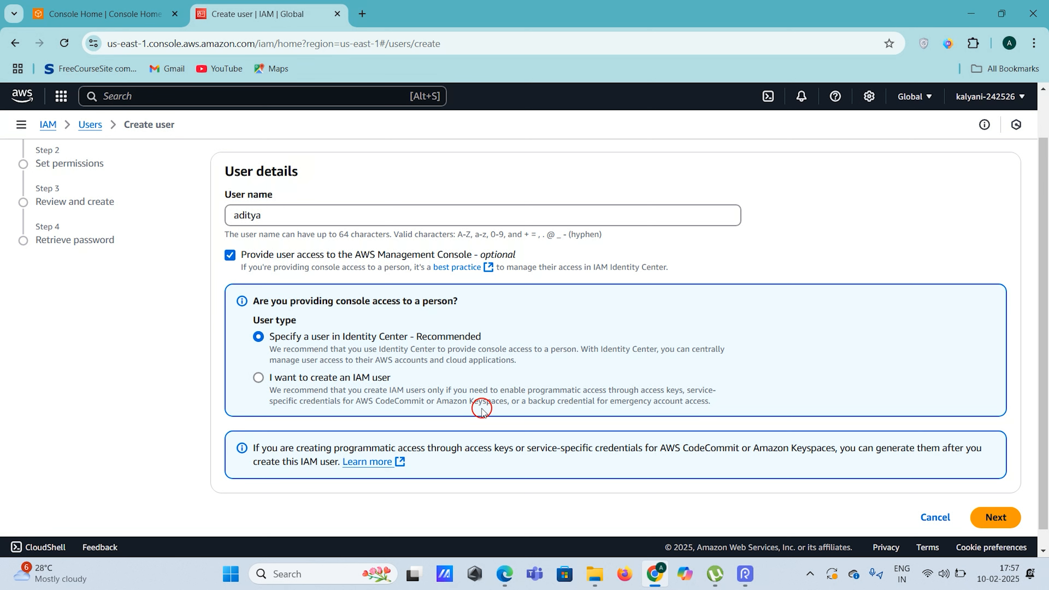
click(257, 383)
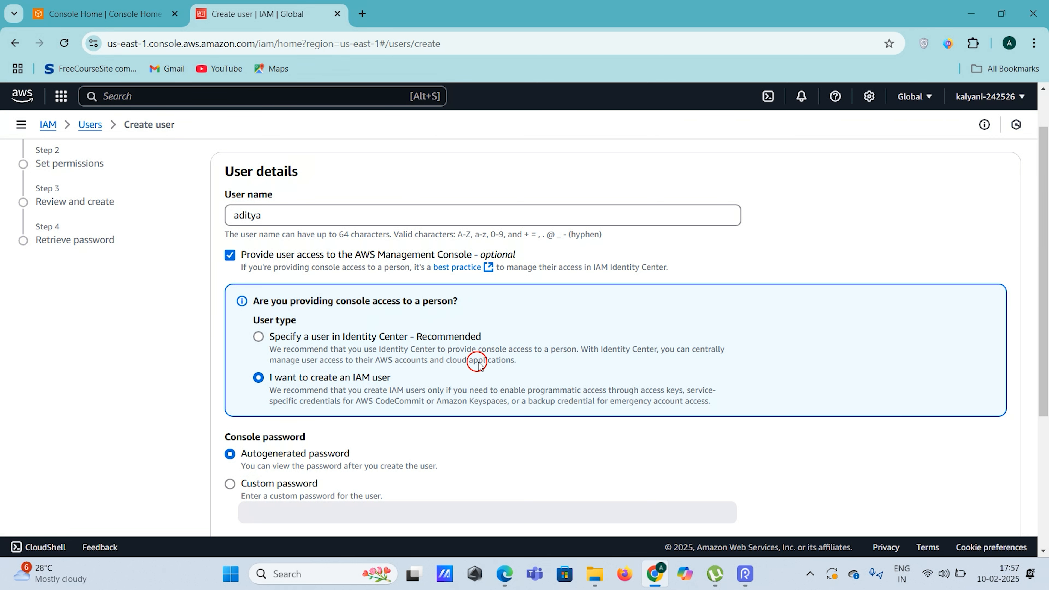
scroll(476, 361, down, 1)
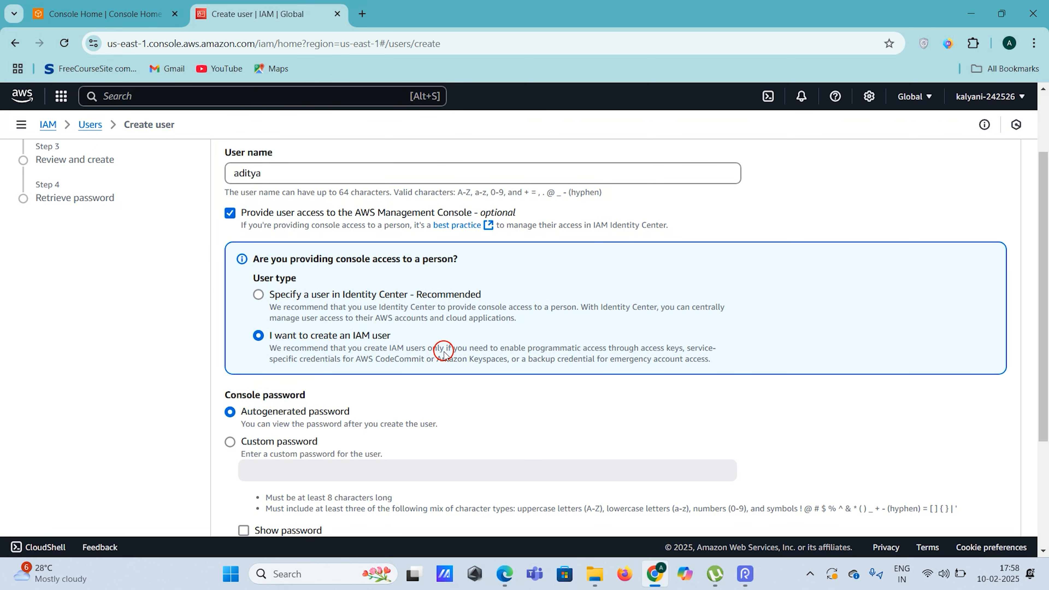
scroll(443, 350, down, 3)
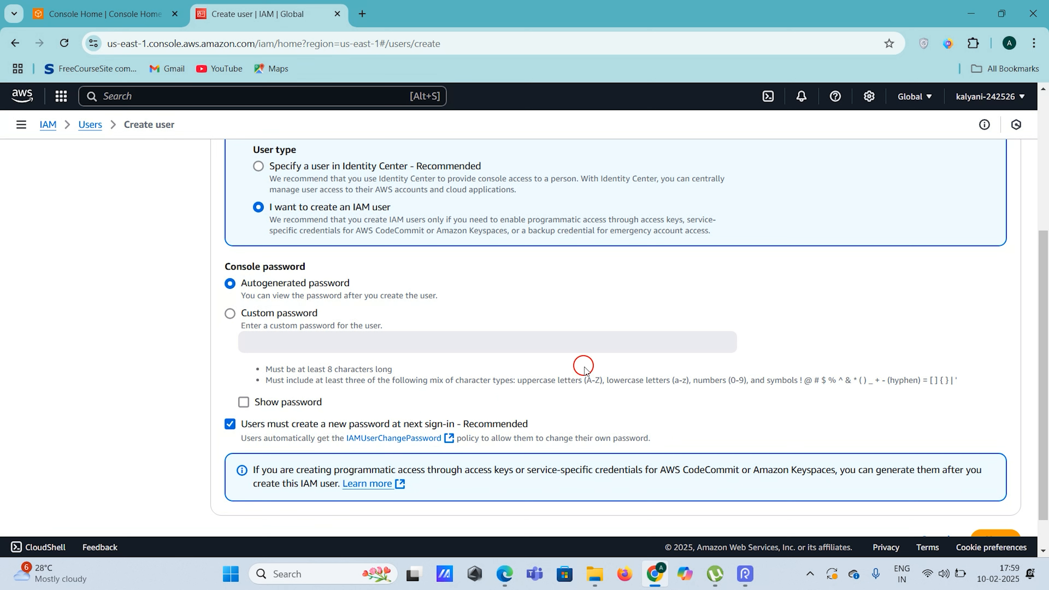
Choose Custom password, turn off the forced reset at next sign-in, and enter the password
click(230, 313)
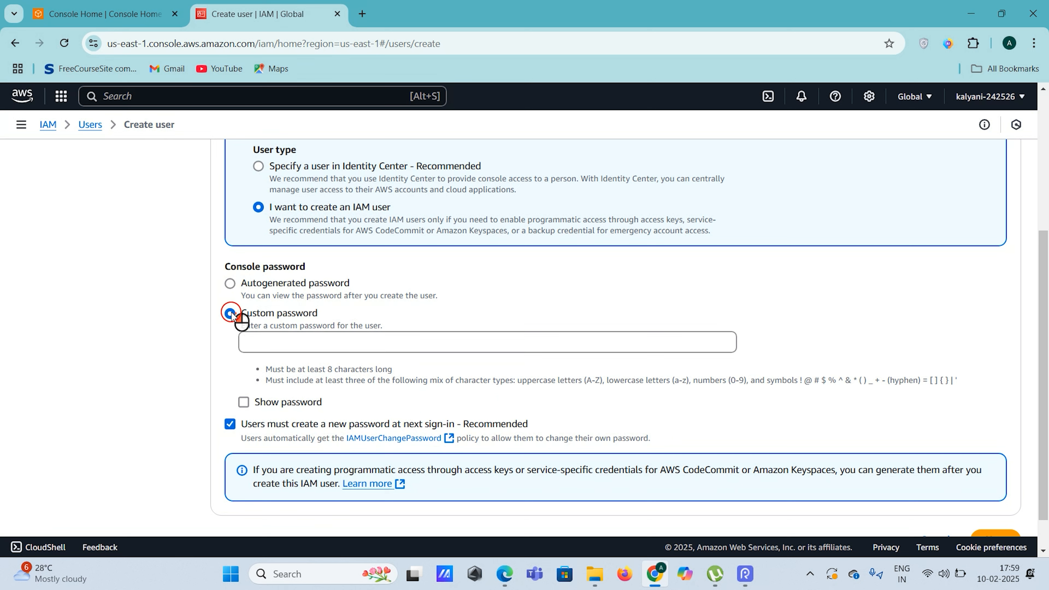
click(231, 424)
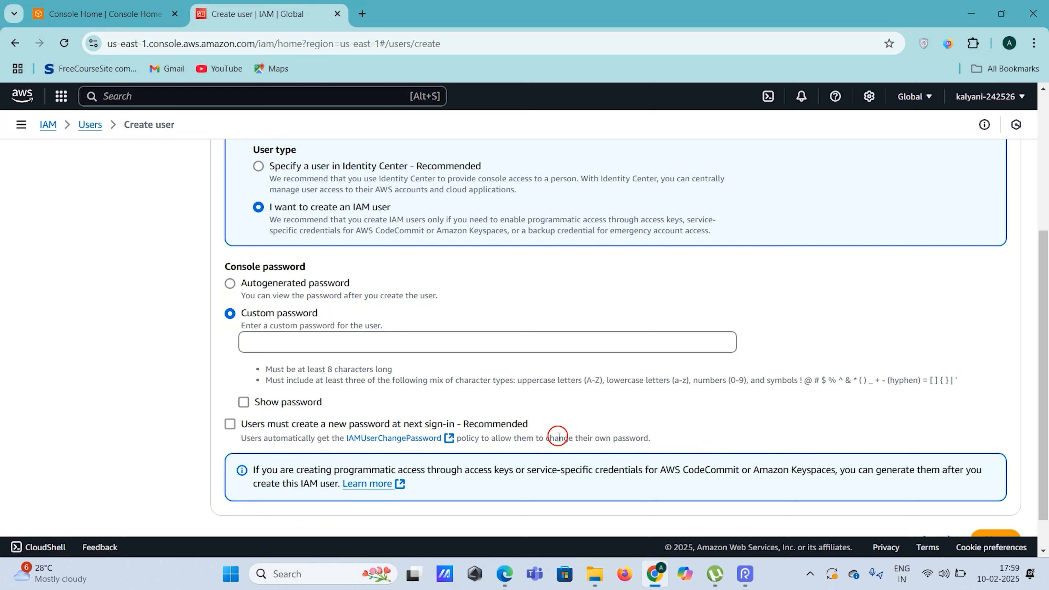
click(289, 341)
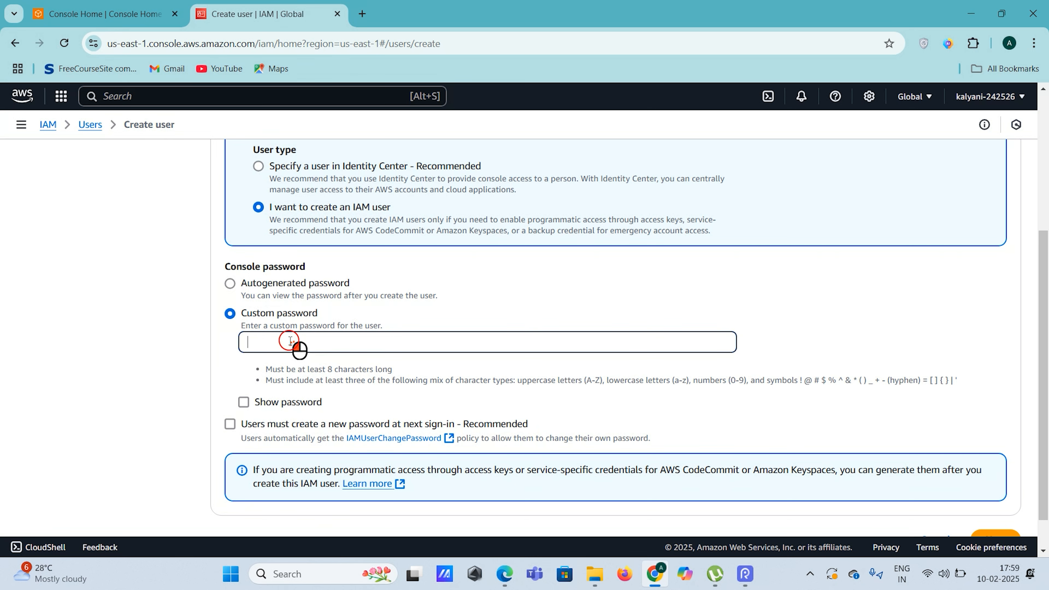
text(K)
scroll(290, 342, down, 1)
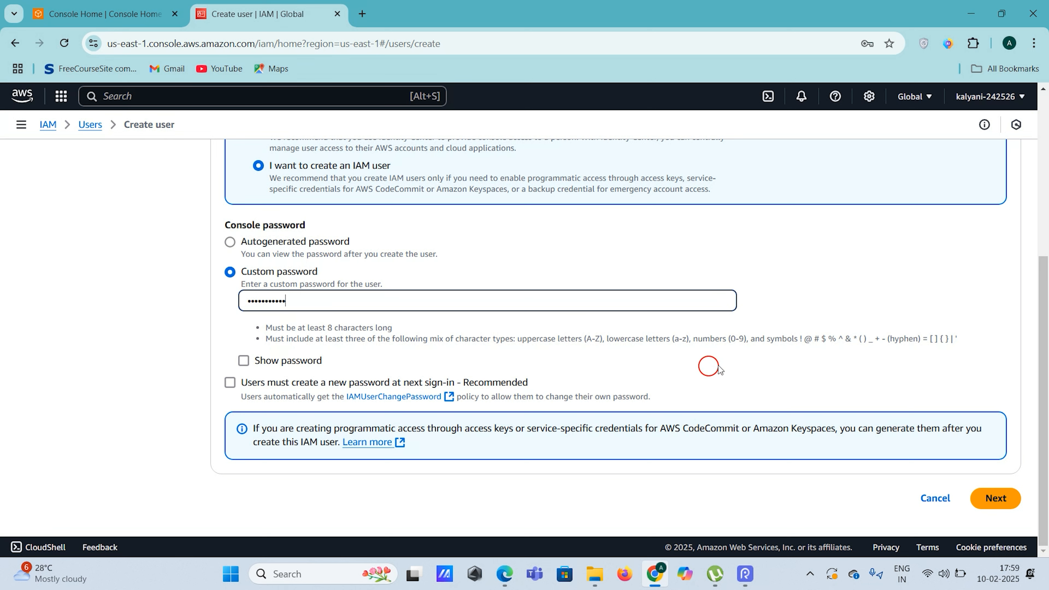
scroll(878, 310, up, 5)
scroll(875, 308, down, 5)
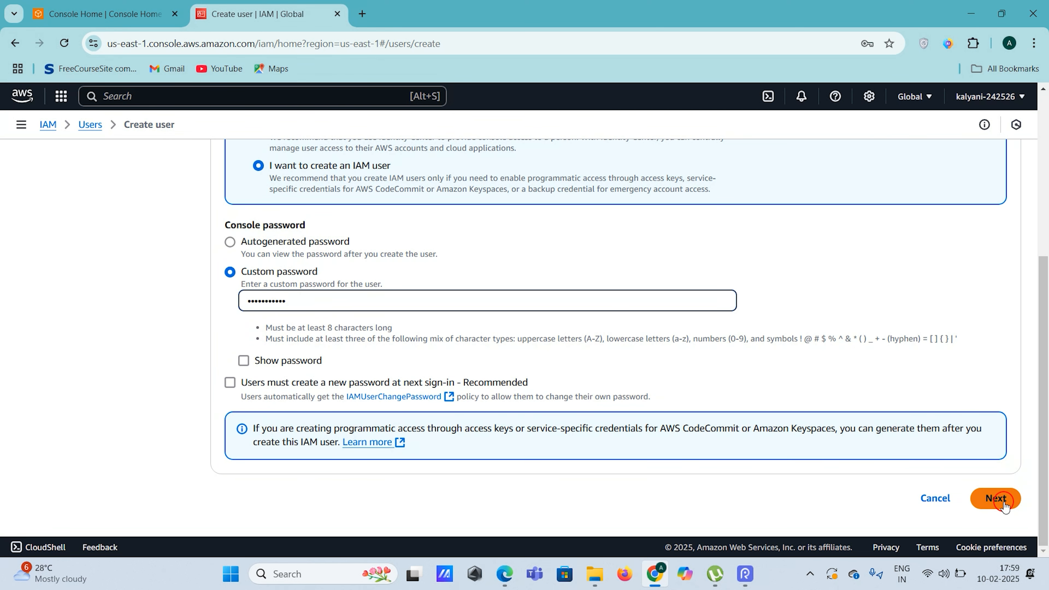
Proceed to Set permissions and compare the permission options, ending on Add user to group
click(995, 498)
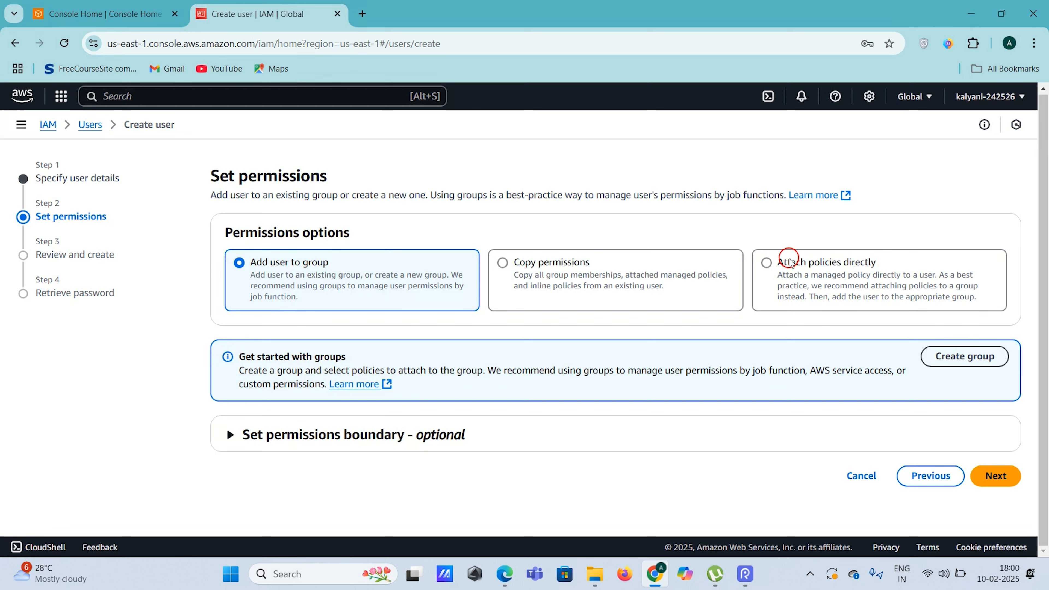
click(820, 278)
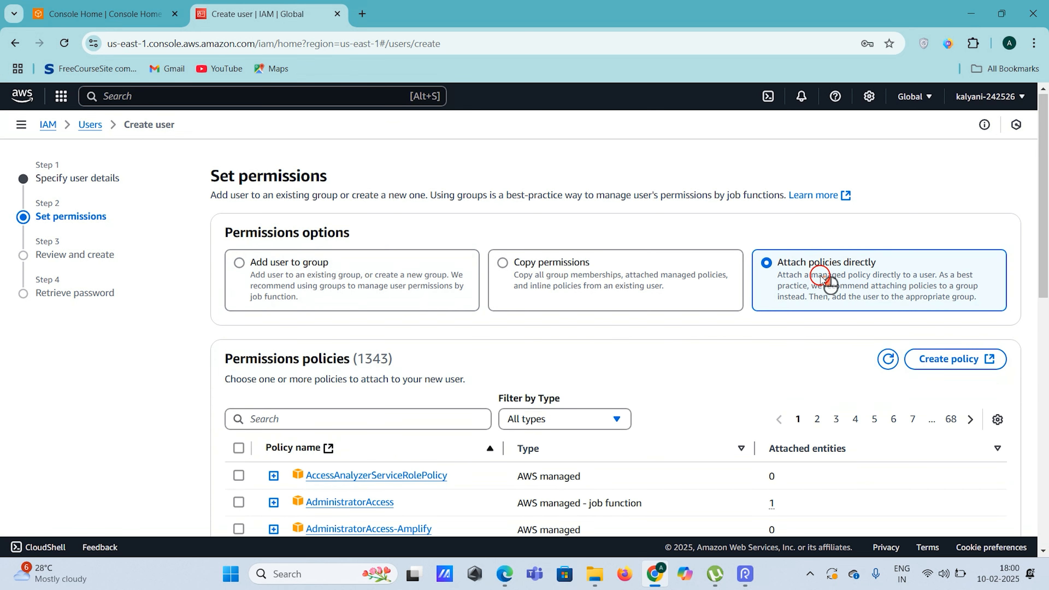
scroll(761, 302, down, 3)
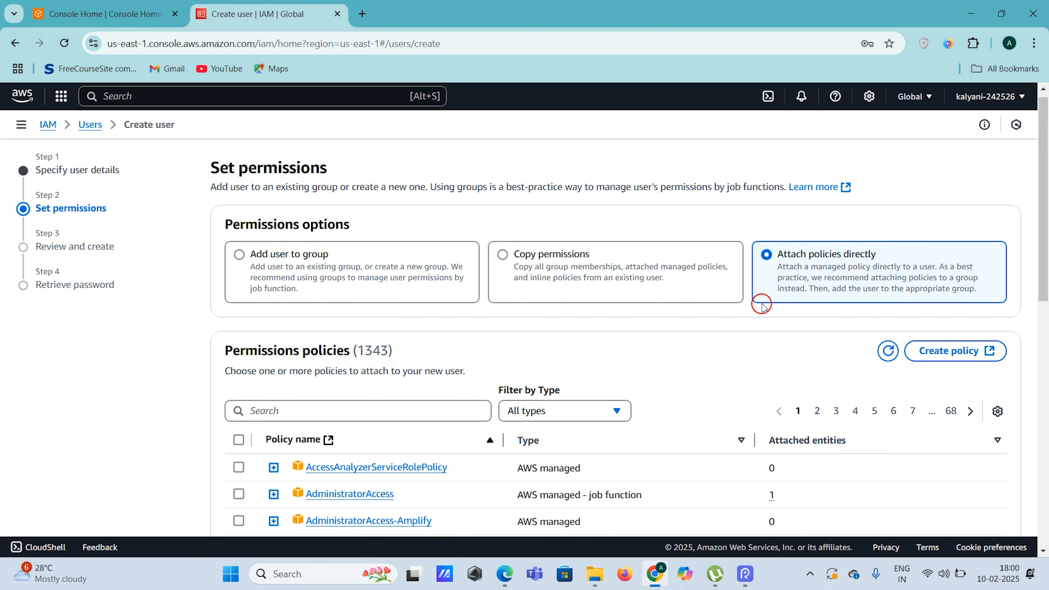
scroll(346, 426, down, 10)
scroll(351, 427, up, 6)
scroll(353, 429, up, 6)
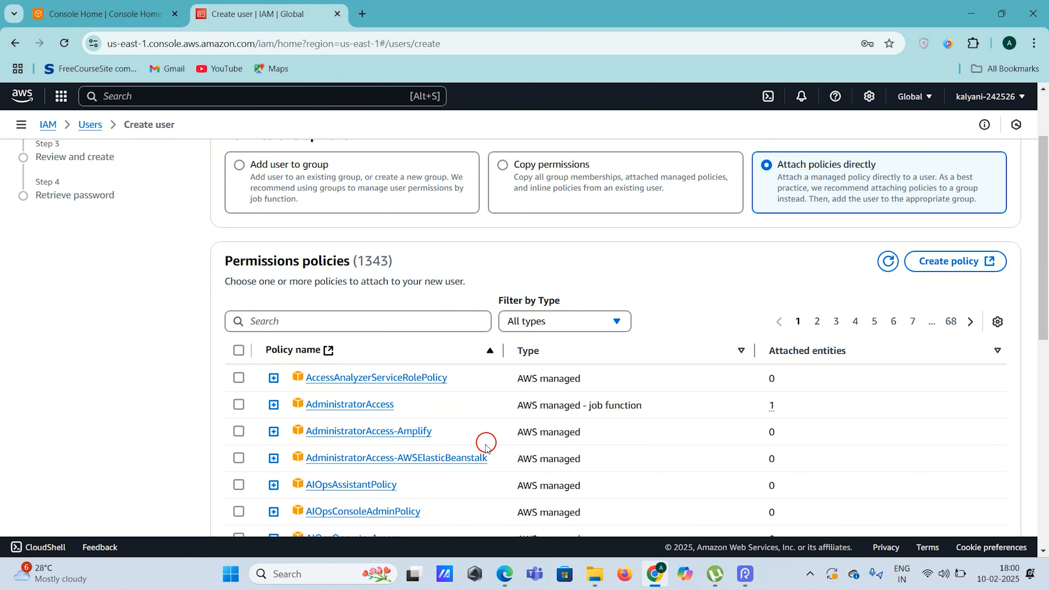
click(578, 178)
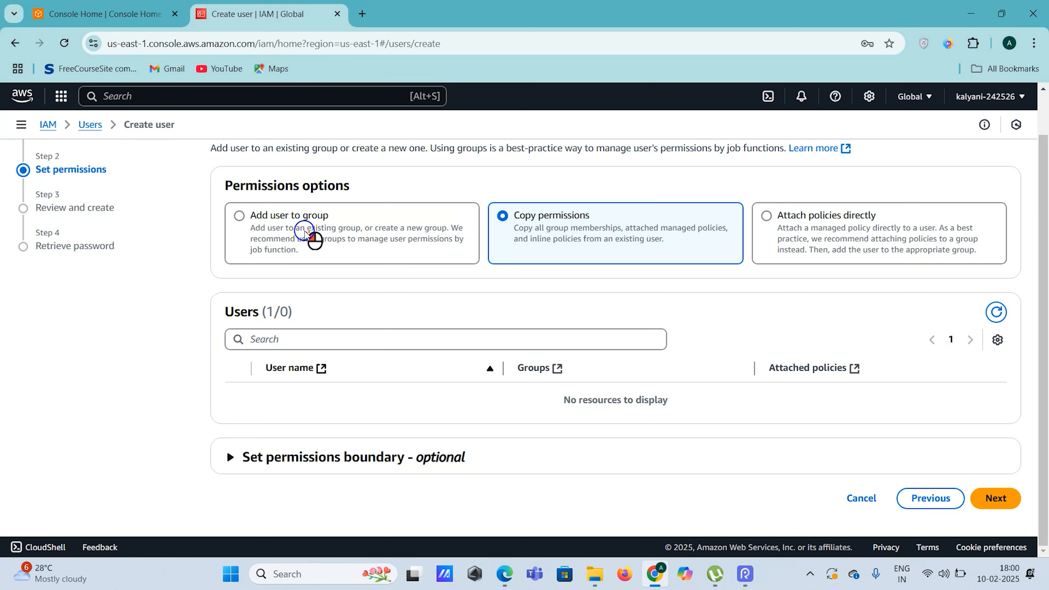
click(314, 239)
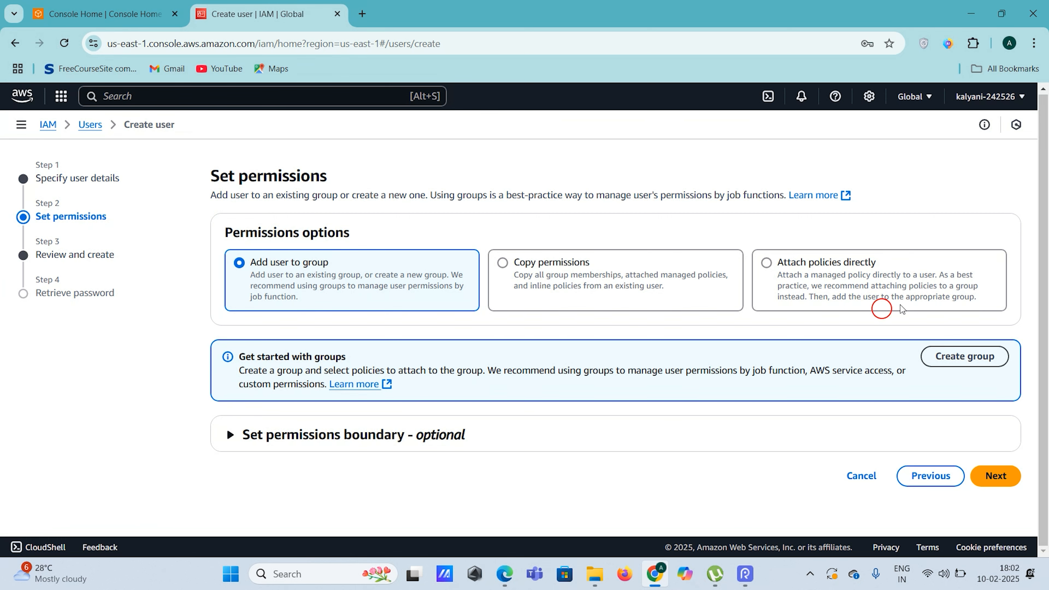
Start a new user group and inspect the AdministratorAccess policy's JSON
click(957, 357)
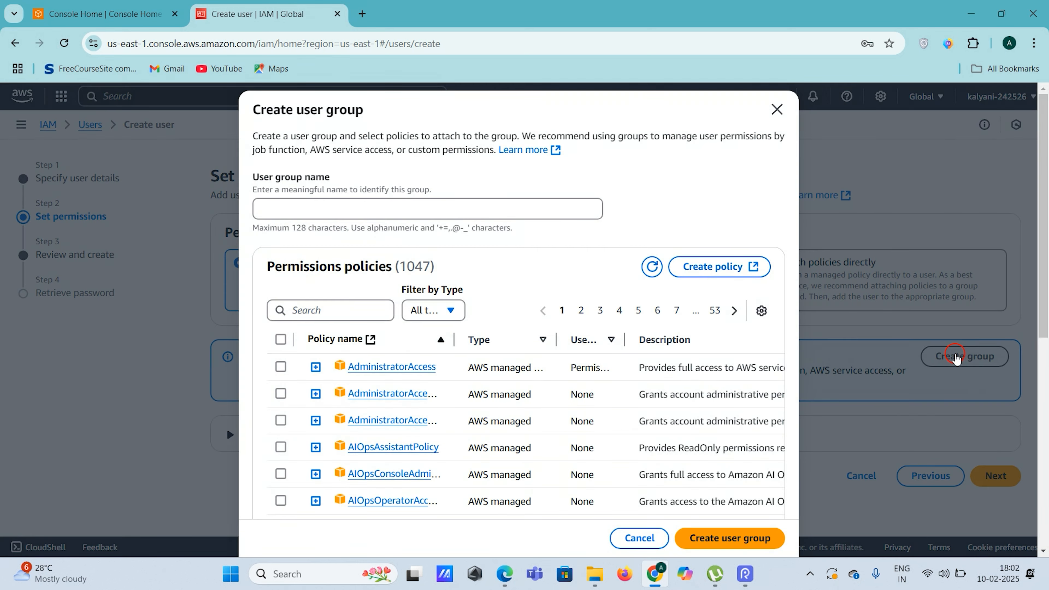
click(503, 211)
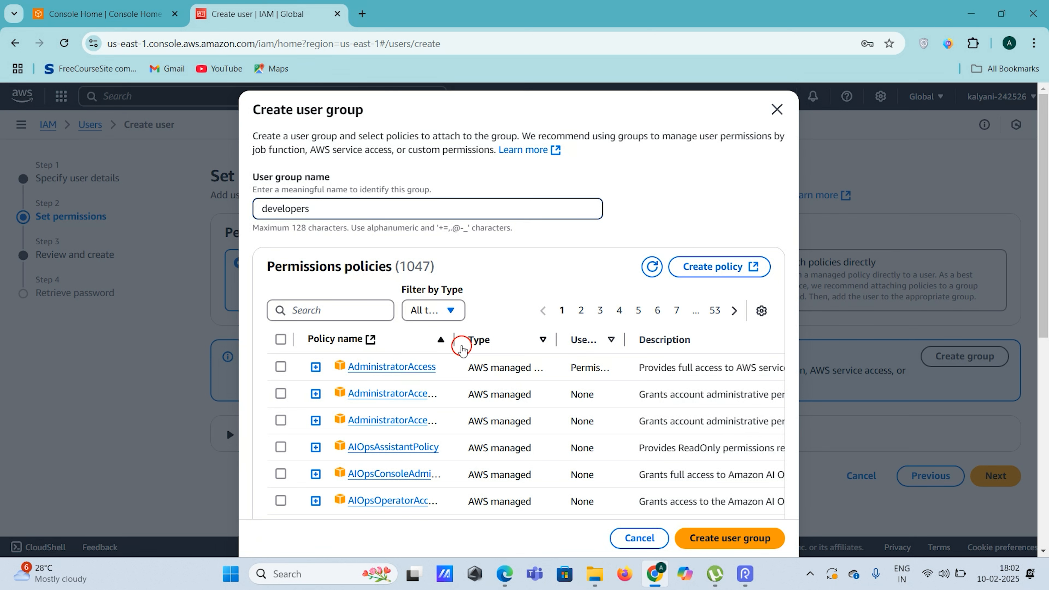
drag(454, 339, 498, 339)
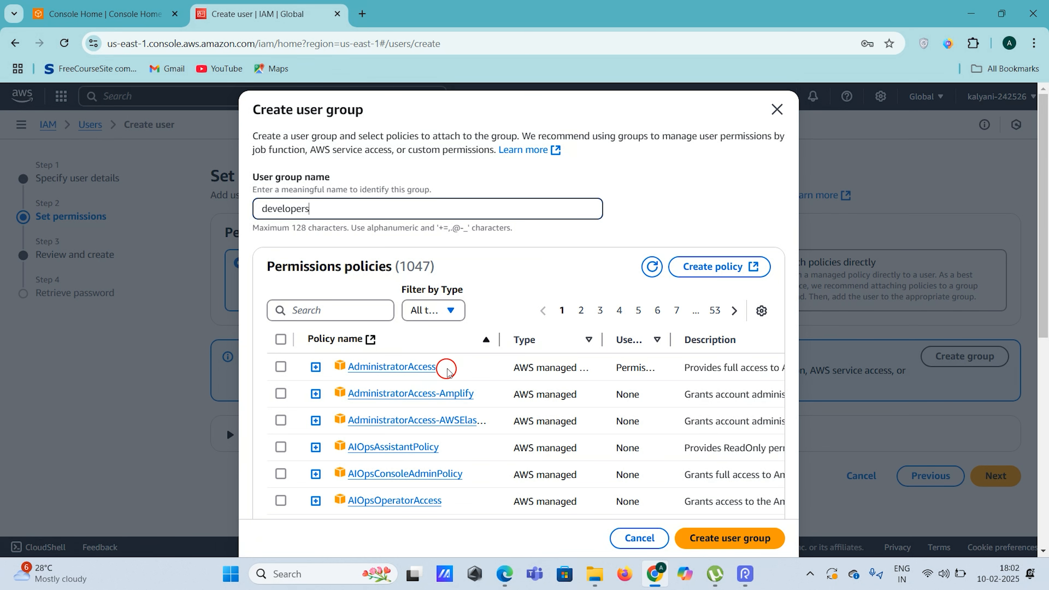
click(315, 367)
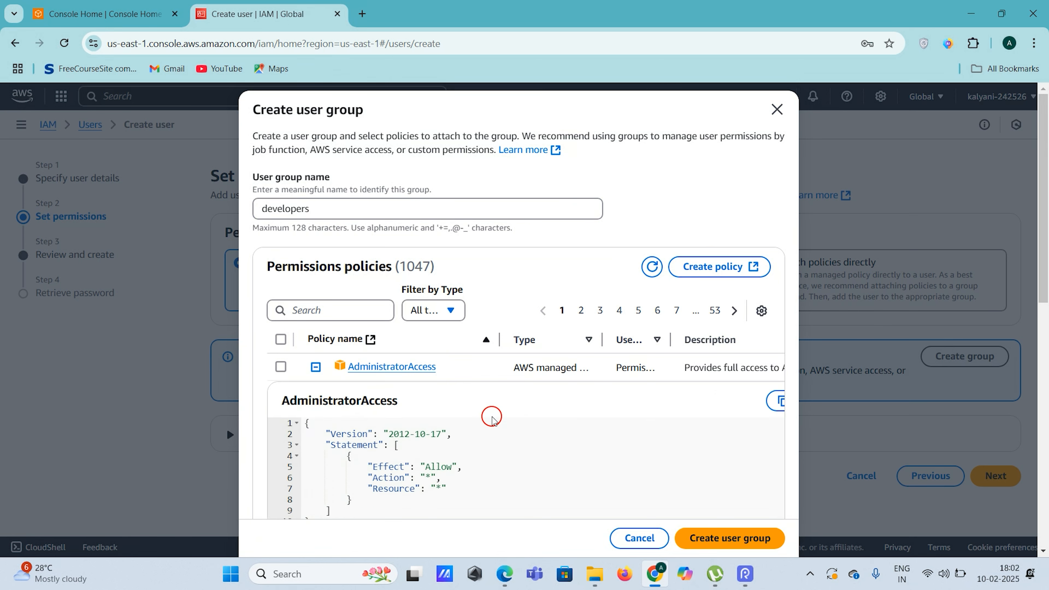
scroll(491, 417, down, 2)
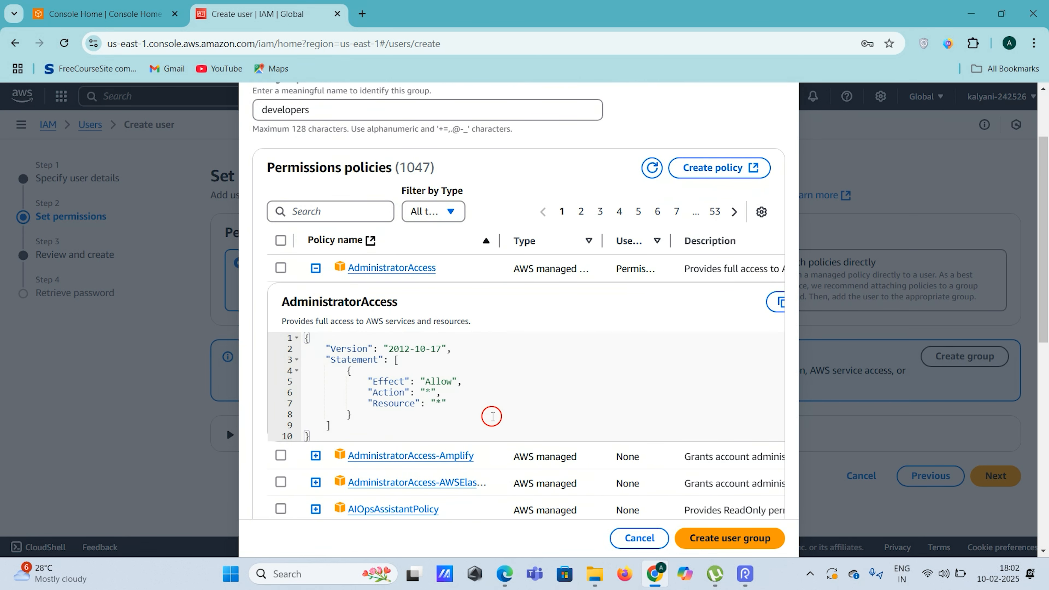
drag(331, 359, 341, 371)
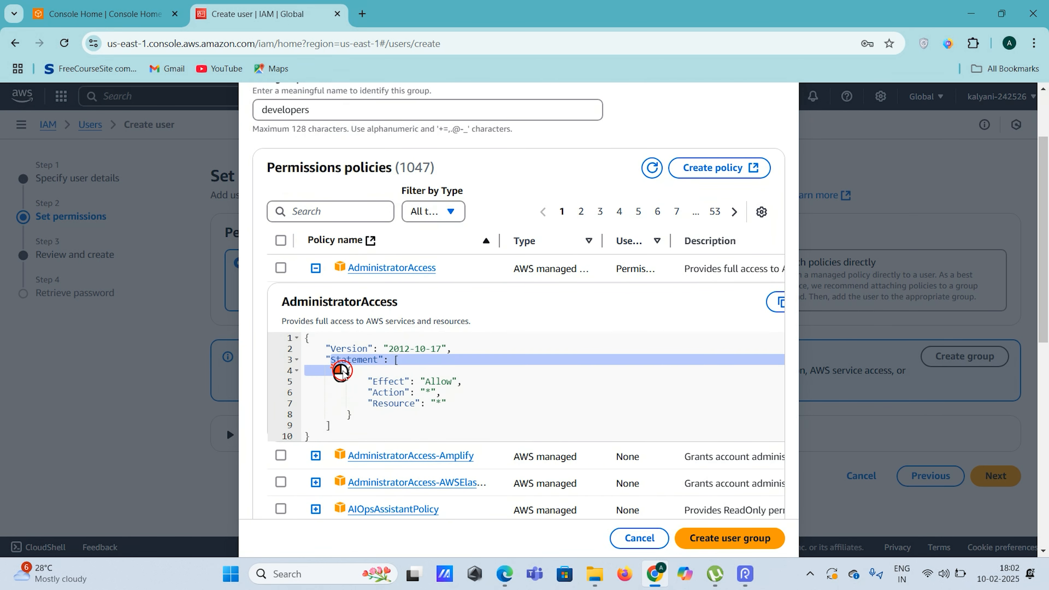
click(399, 367)
scroll(399, 366, up, 2)
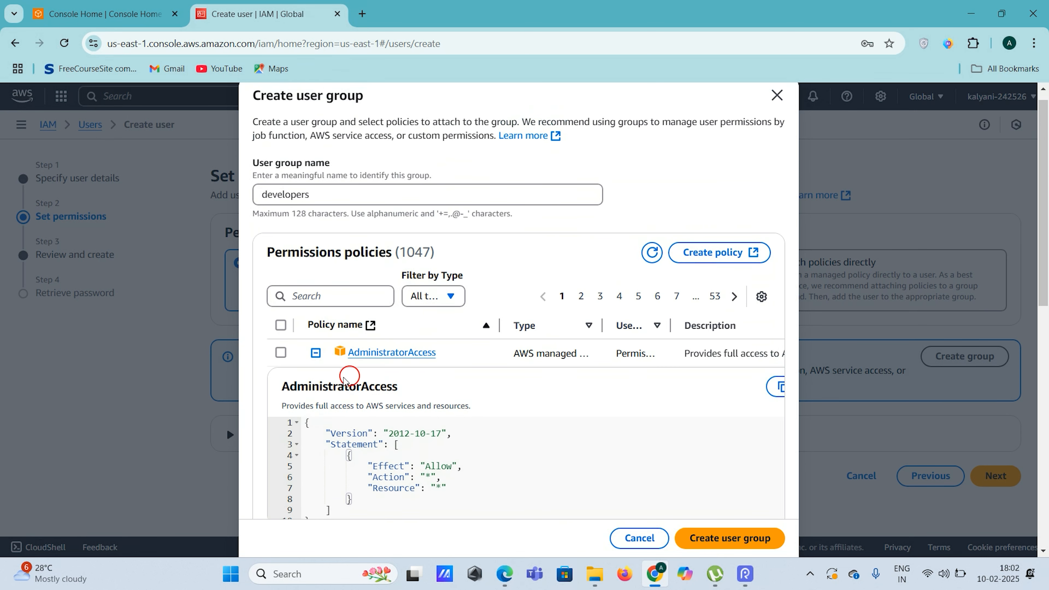
Attach AdministratorAccess and create the developers group
click(281, 352)
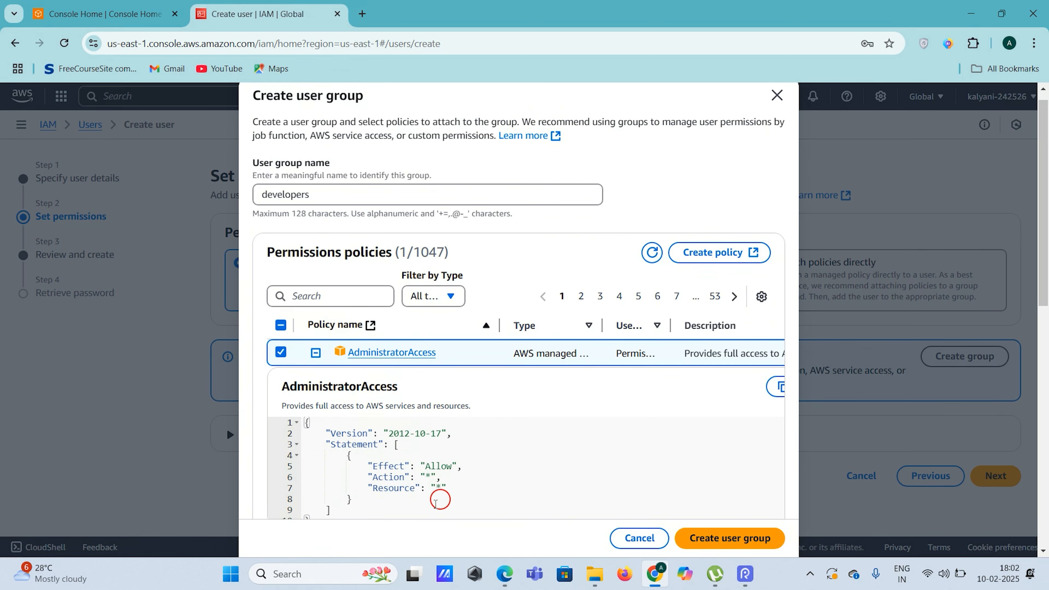
scroll(435, 428, down, 1)
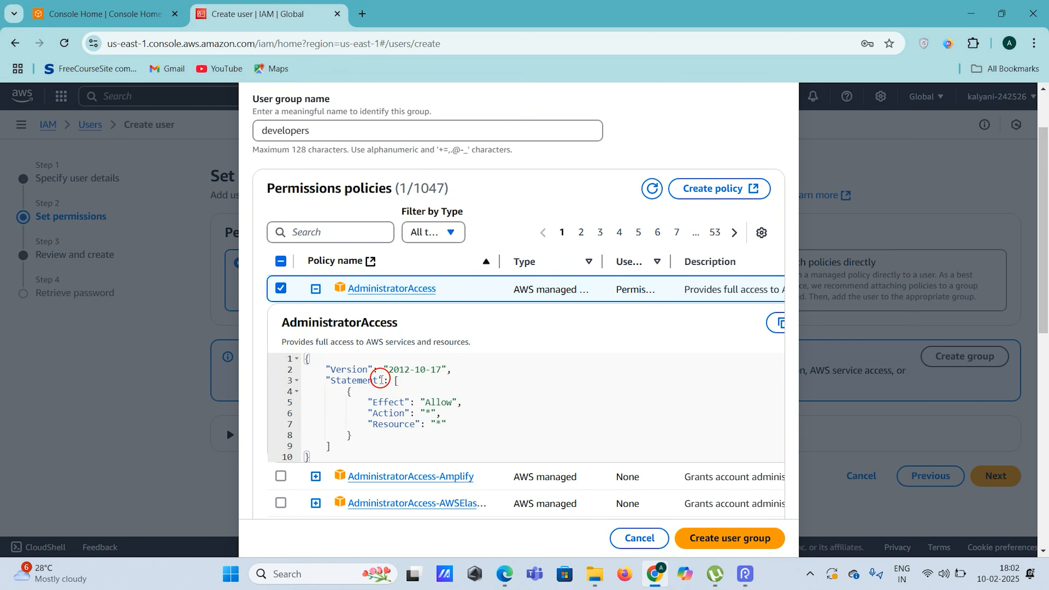
click(316, 288)
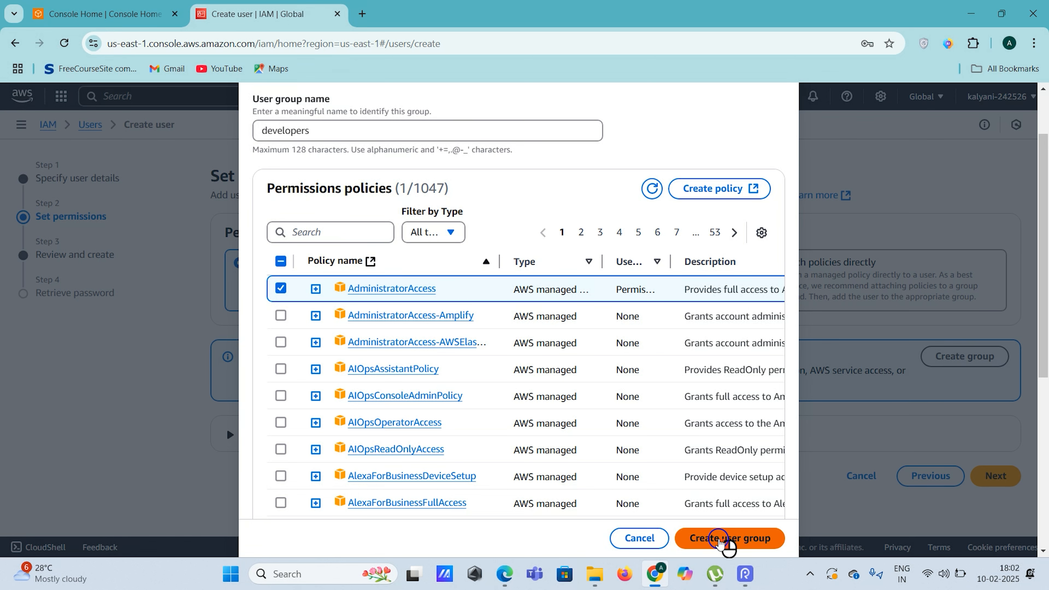
click(720, 539)
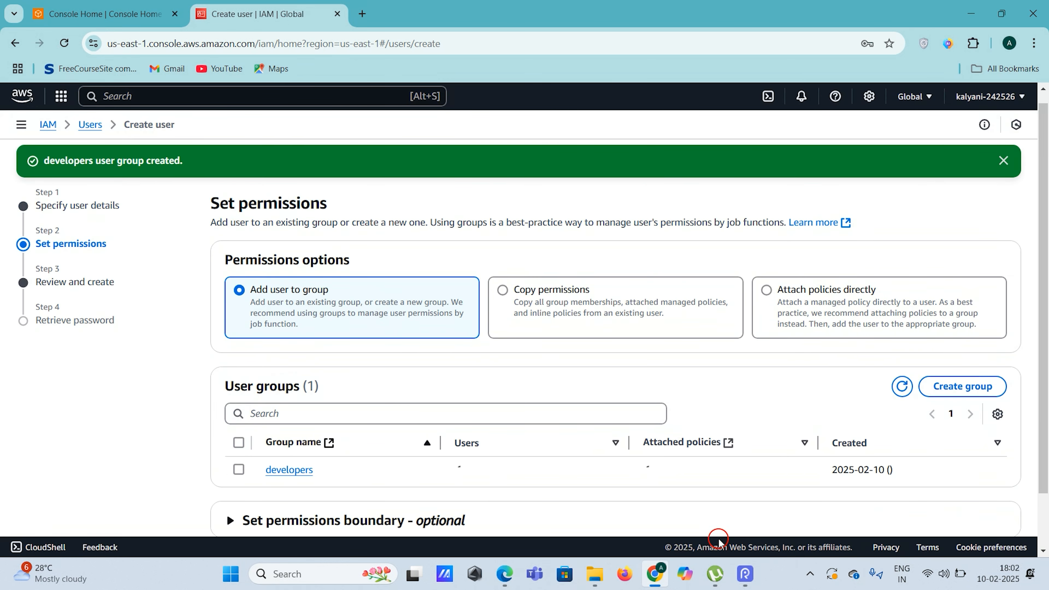
Add the new user to the developers group and continue to Review and create
scroll(545, 446, down, 1)
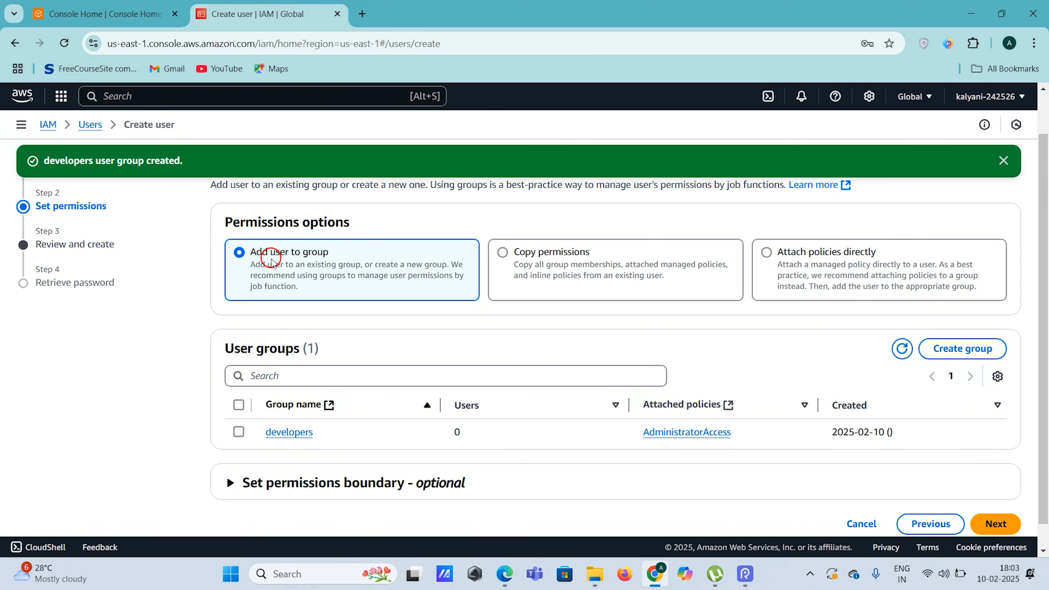
click(238, 437)
scroll(433, 411, up, 1)
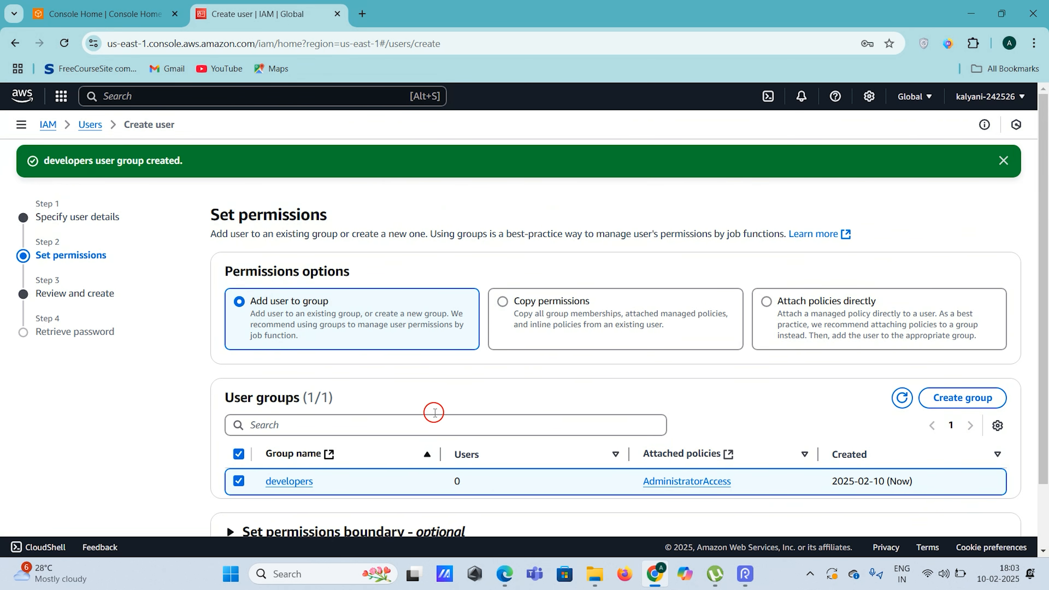
scroll(433, 413, down, 2)
scroll(374, 409, up, 1)
scroll(386, 393, down, 1)
click(995, 502)
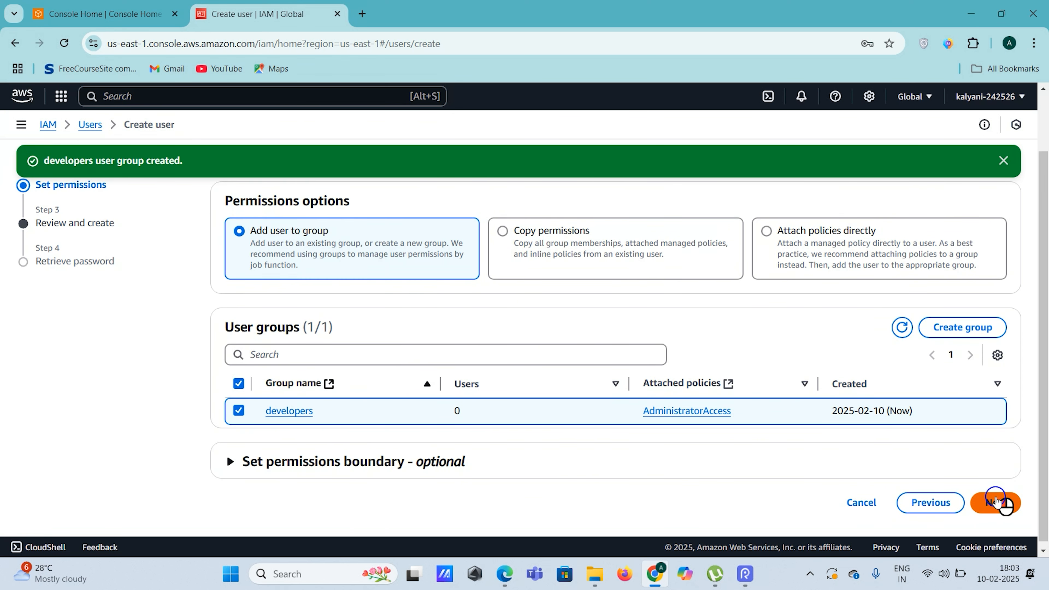
scroll(775, 370, up, 2)
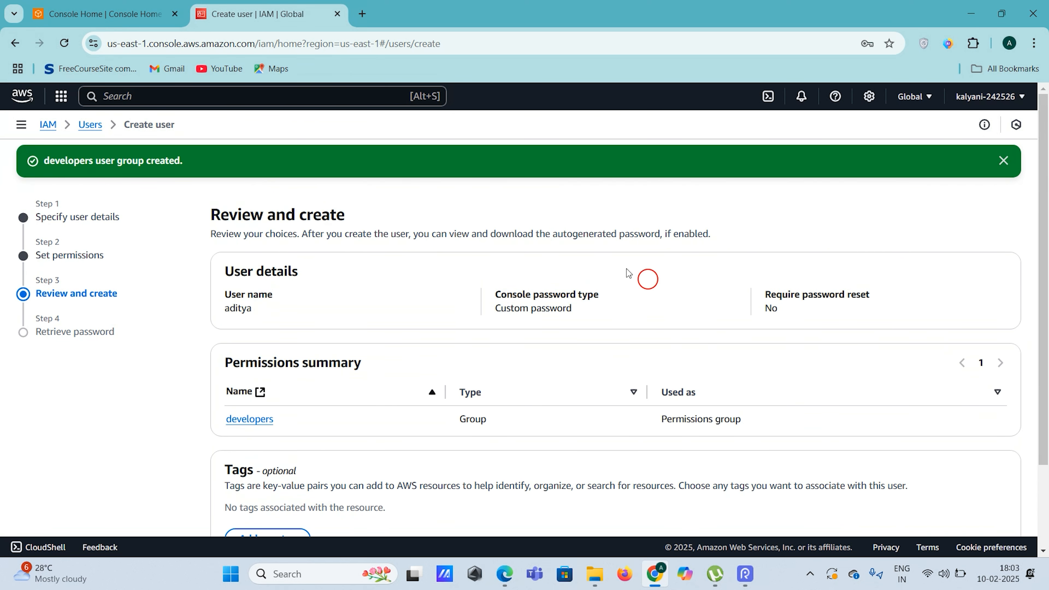
Dismiss the group-created banner and review the password, developers group and tag settings
click(1003, 161)
scroll(465, 271, down, 2)
scroll(480, 272, up, 2)
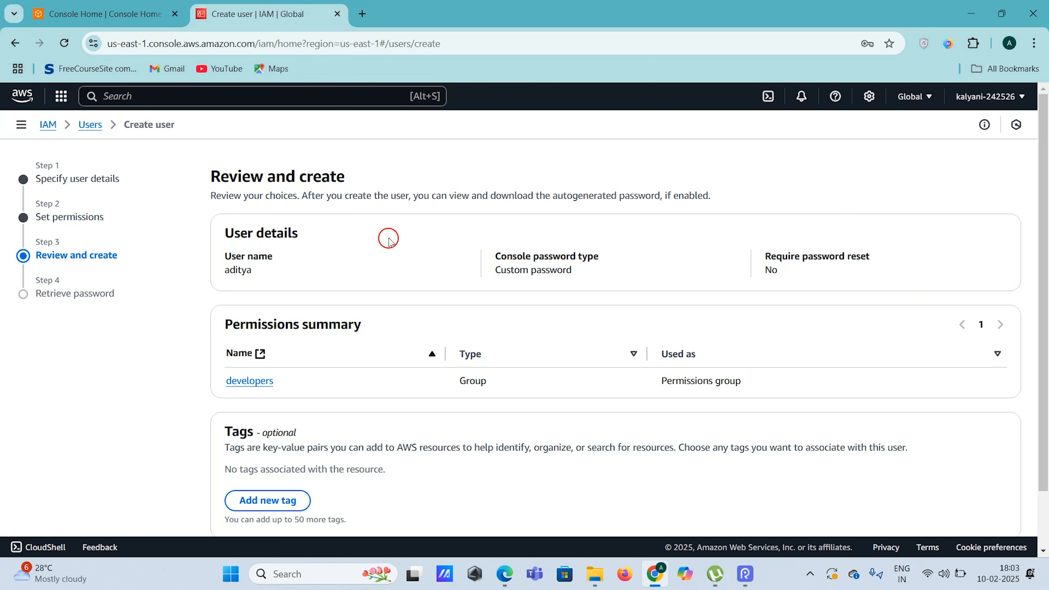
scroll(840, 250, down, 1)
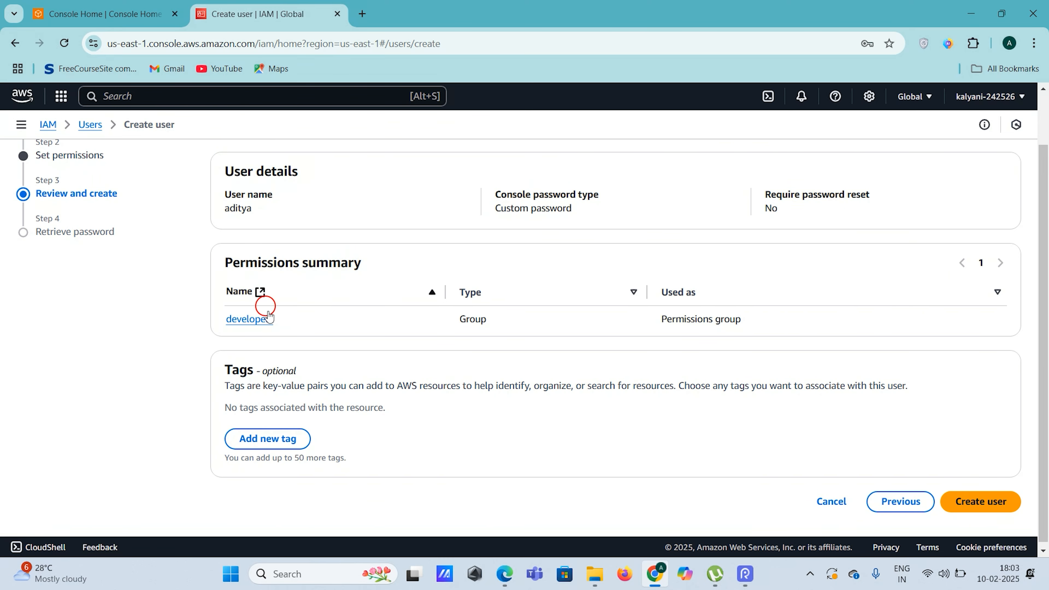
scroll(484, 355, up, 1)
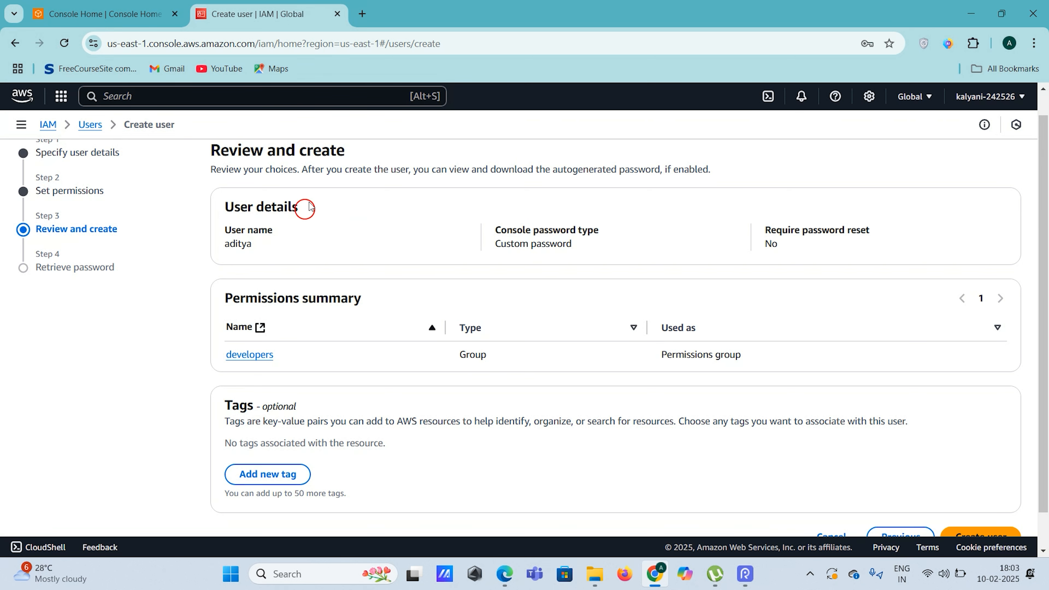
scroll(478, 352, down, 1)
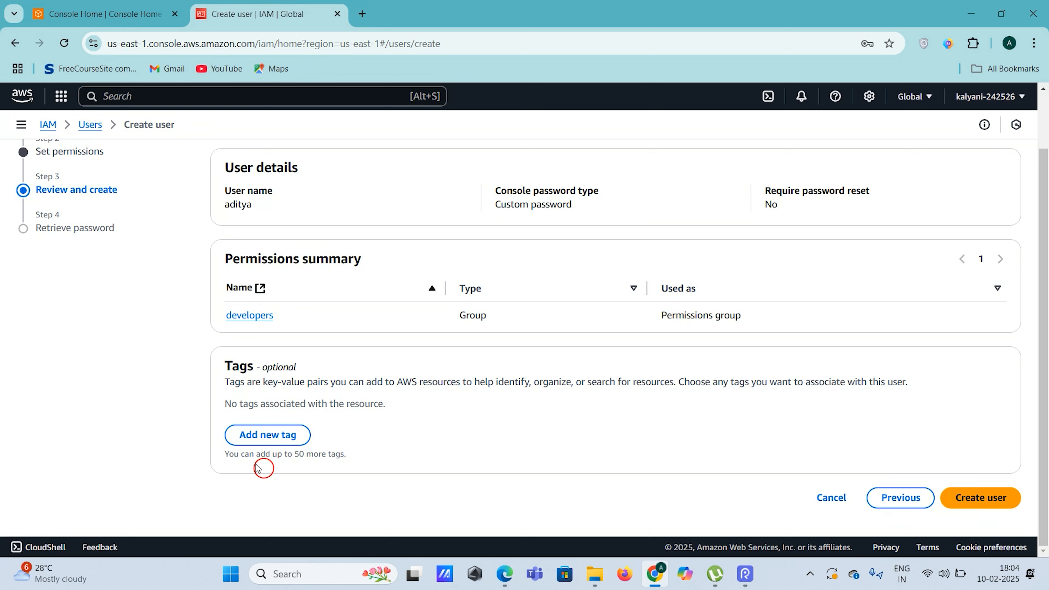
Add a tag with key 'user' and the user's name as its value
click(244, 436)
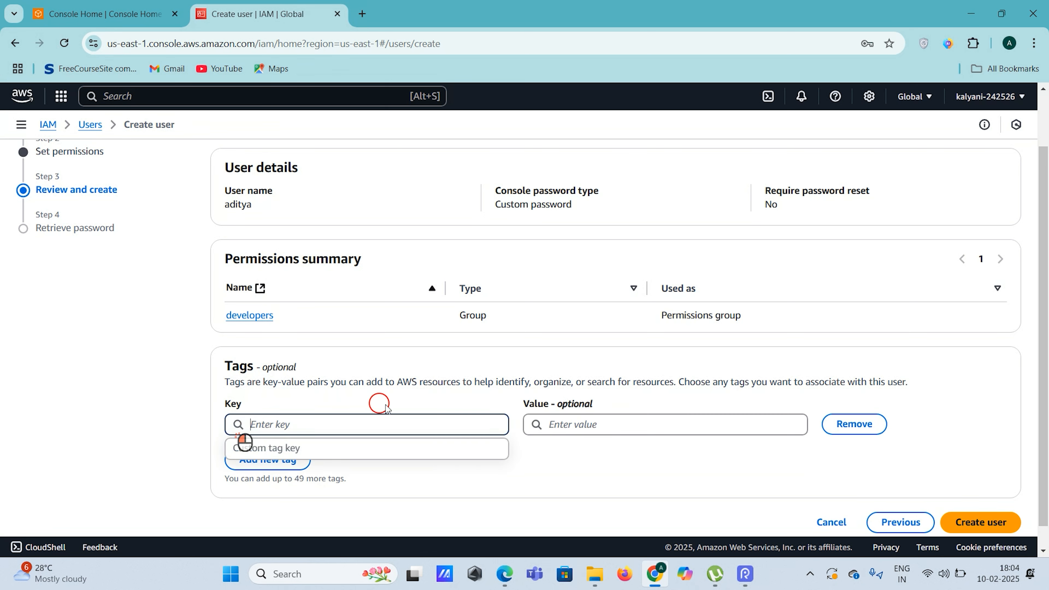
click(291, 424)
text(user)
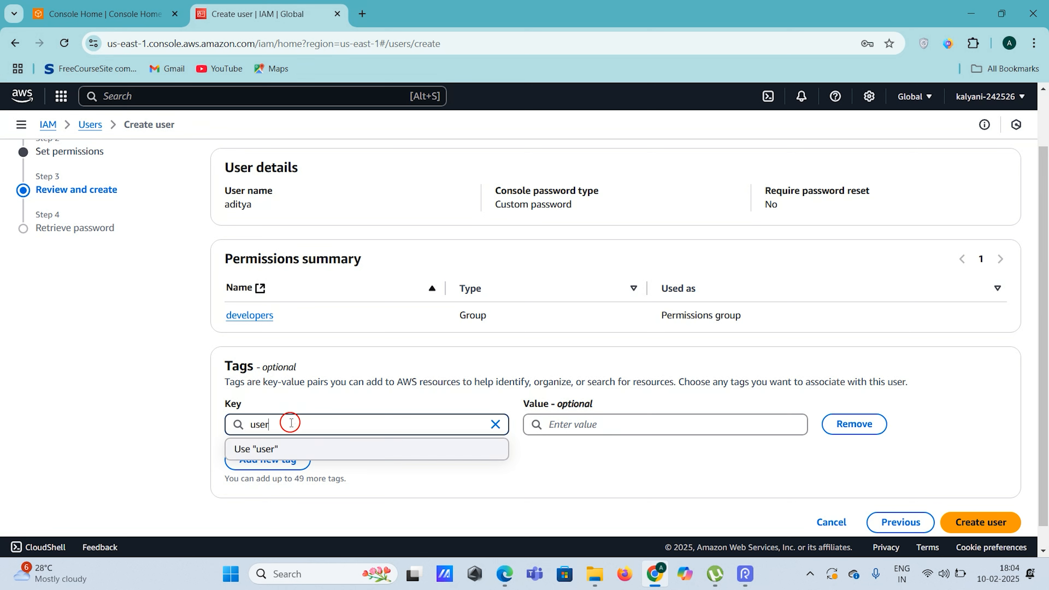
click(624, 432)
text(aditya)
click(562, 496)
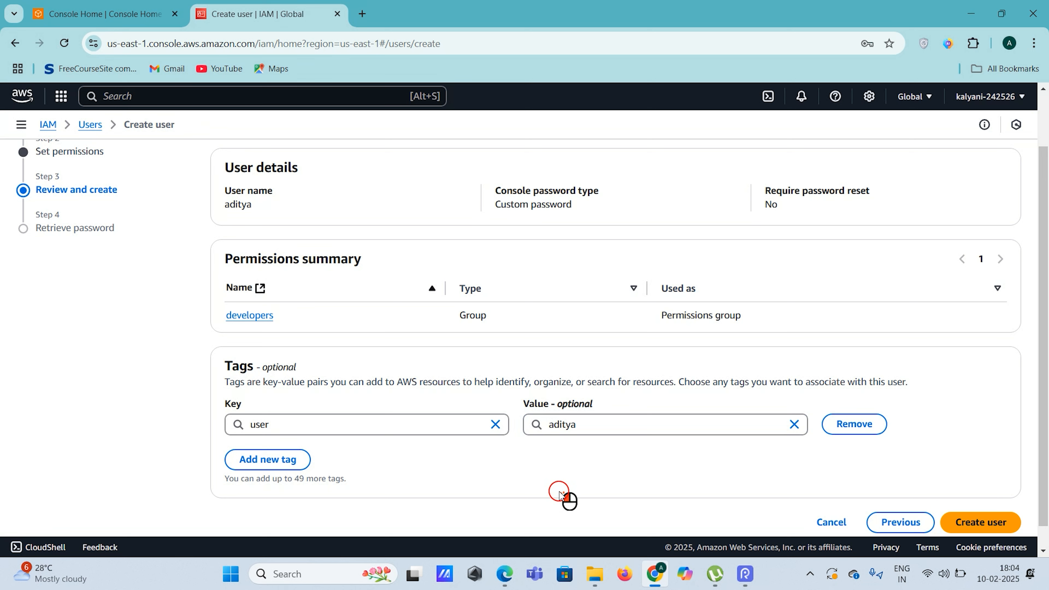
click(587, 427)
click(441, 491)
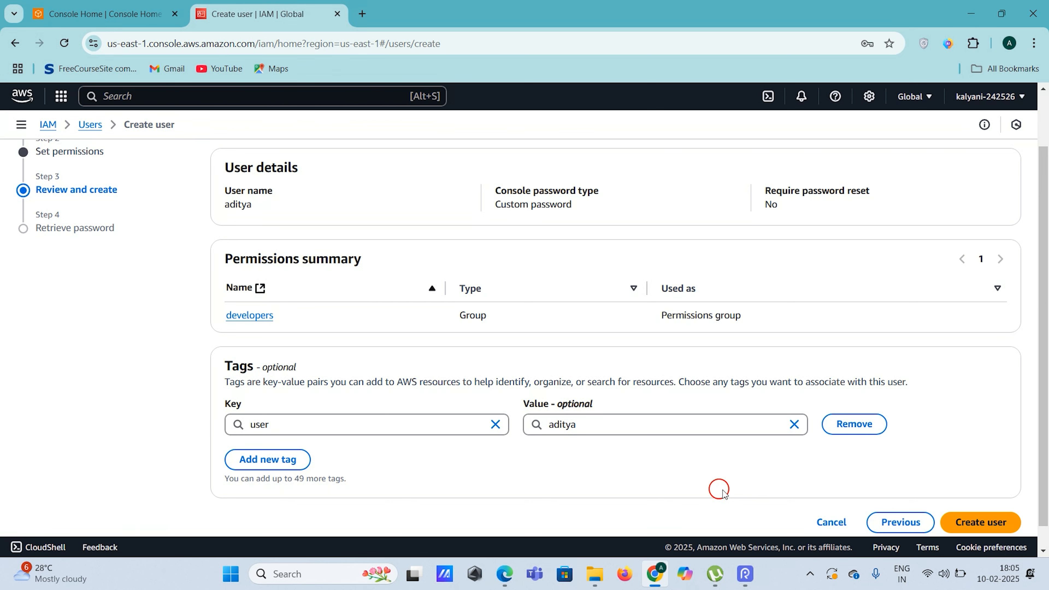
Create the IAM user and view its sign-in URL, user name and password
scroll(719, 492, down, 1)
click(974, 498)
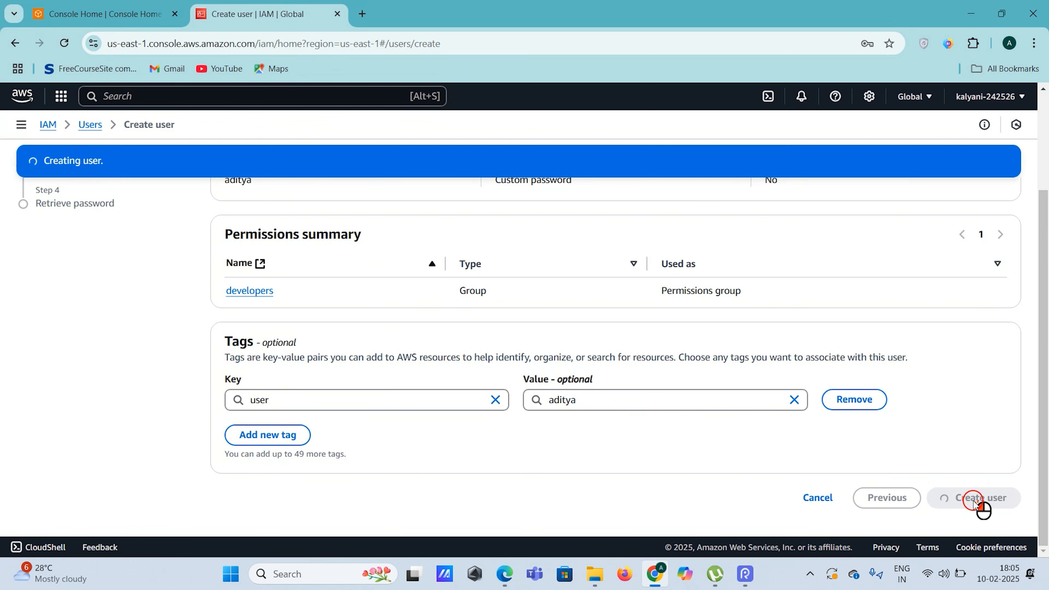
scroll(973, 501, up, 1)
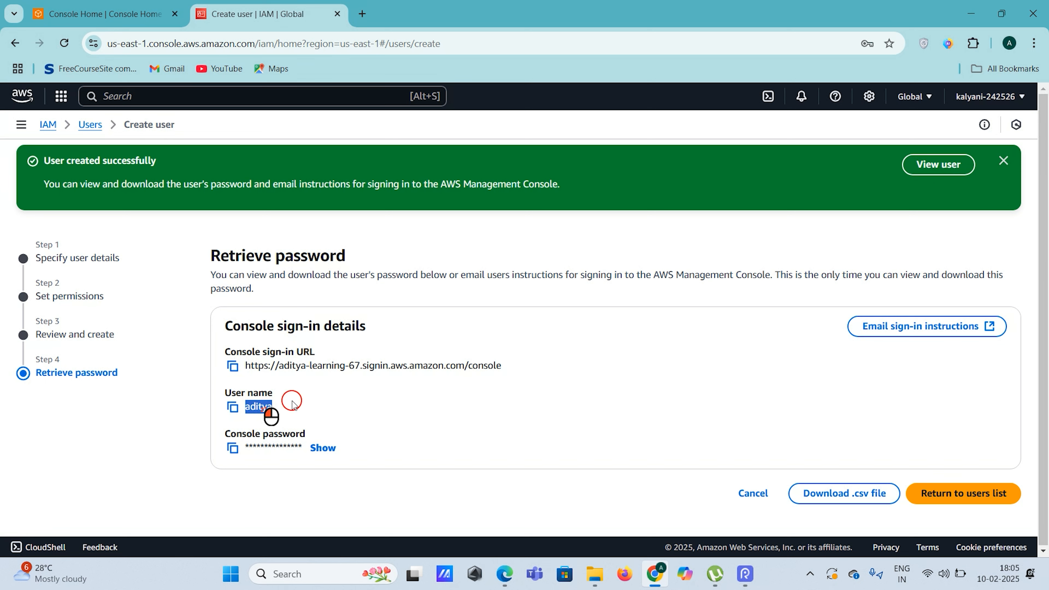
click(379, 418)
click(427, 441)
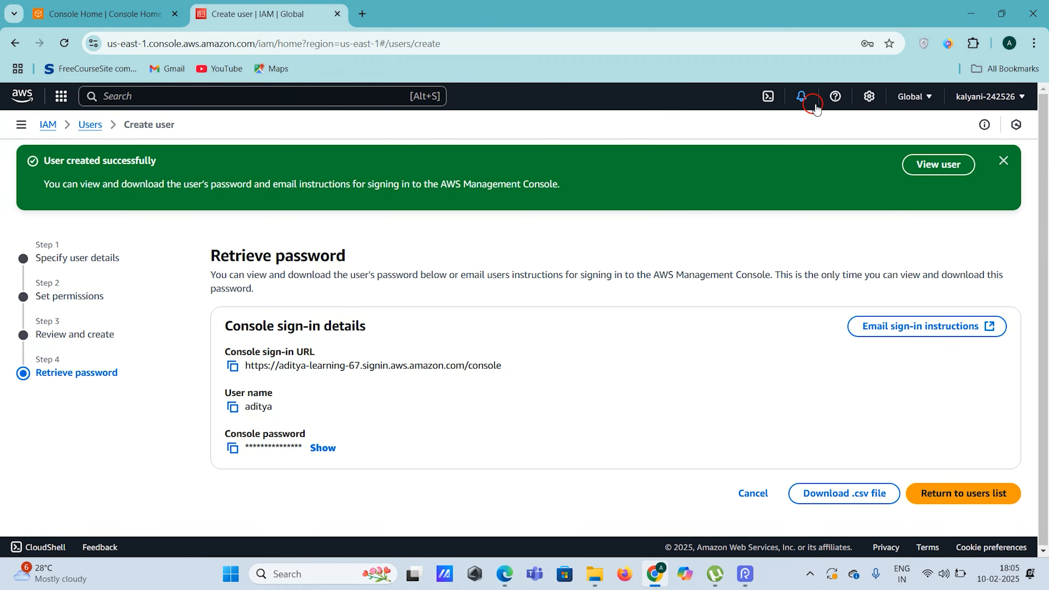
Open an Incognito window snapped right, beside the IAM page, and dismiss the user-created notice
click(1034, 43)
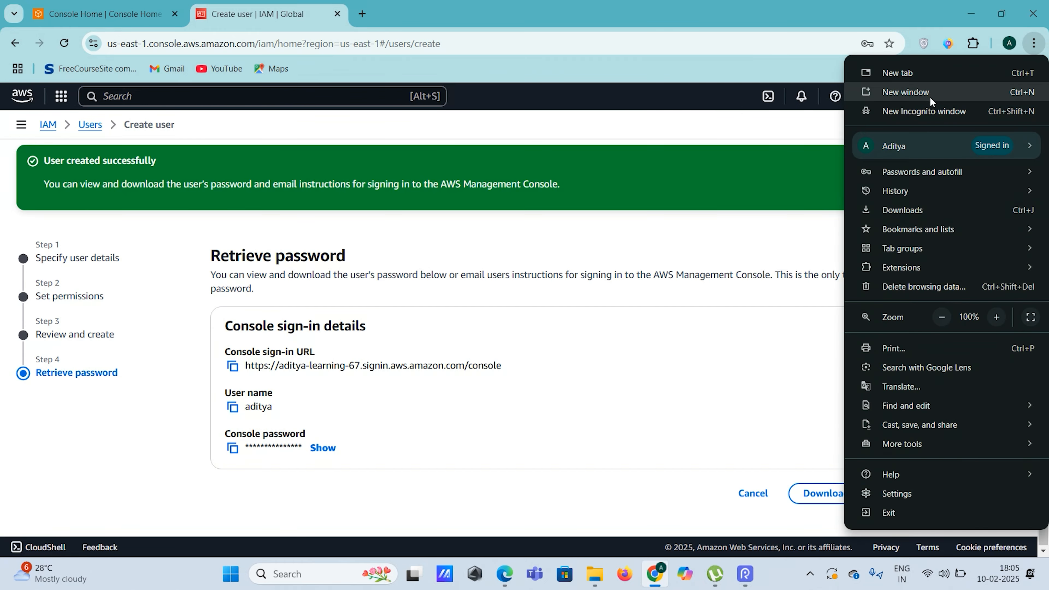
click(934, 108)
key(super+Right)
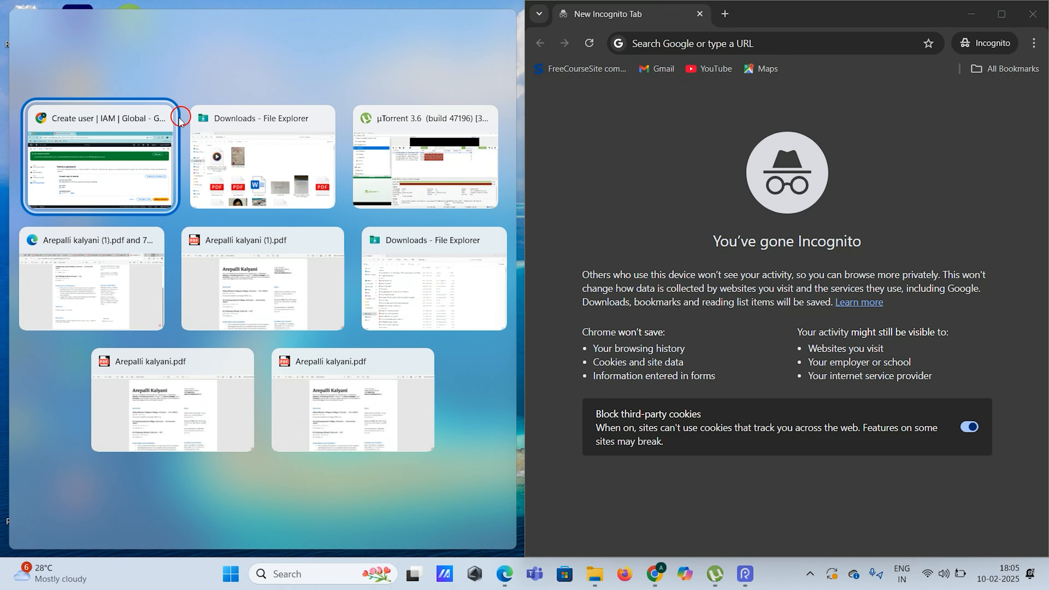
click(145, 149)
scroll(338, 367, down, 3)
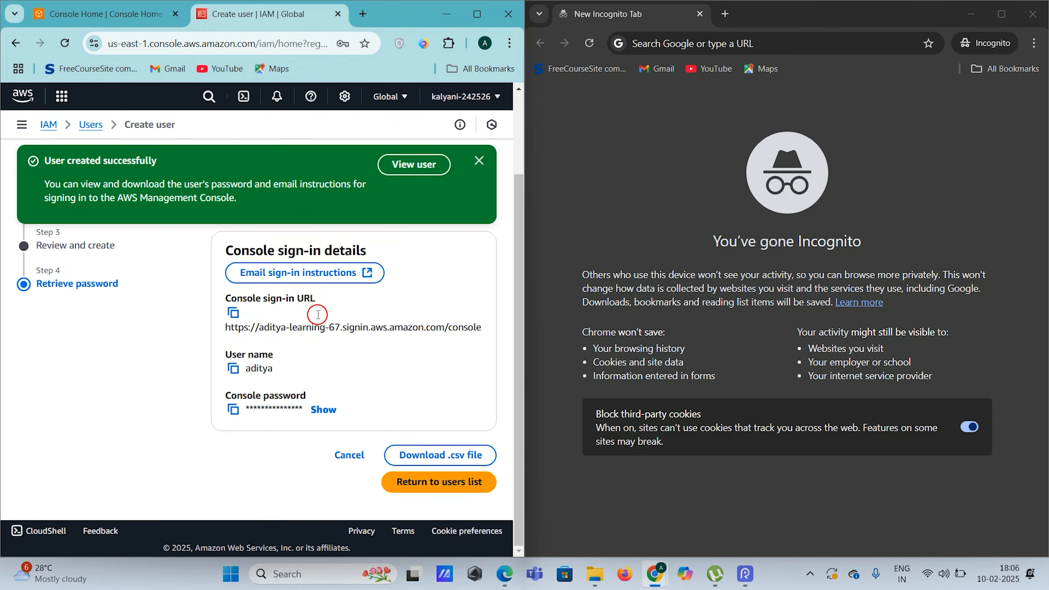
click(479, 160)
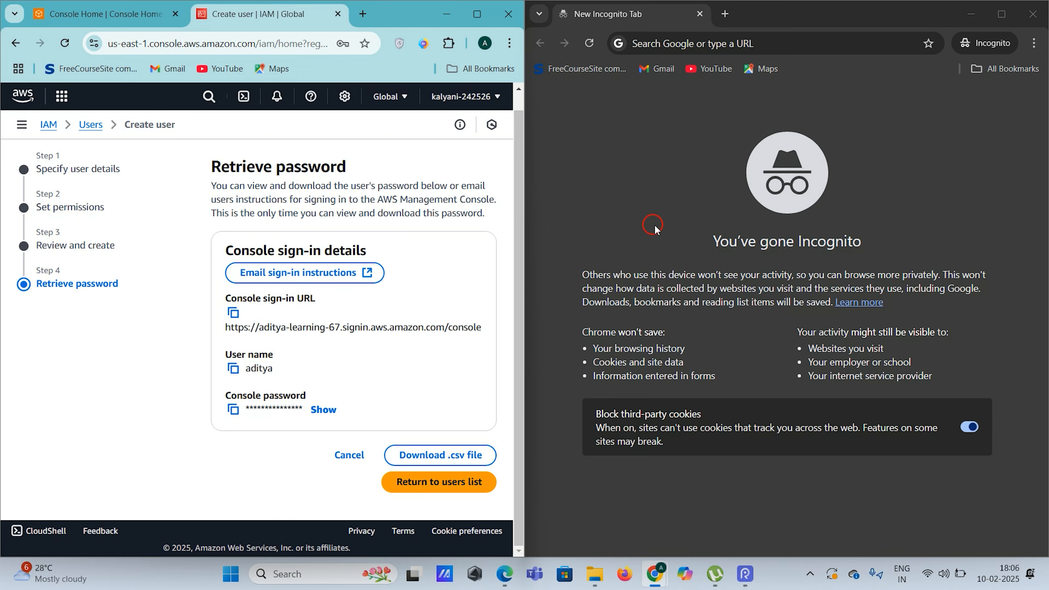
Copy the console sign-in URL and load it in the Incognito window
click(233, 313)
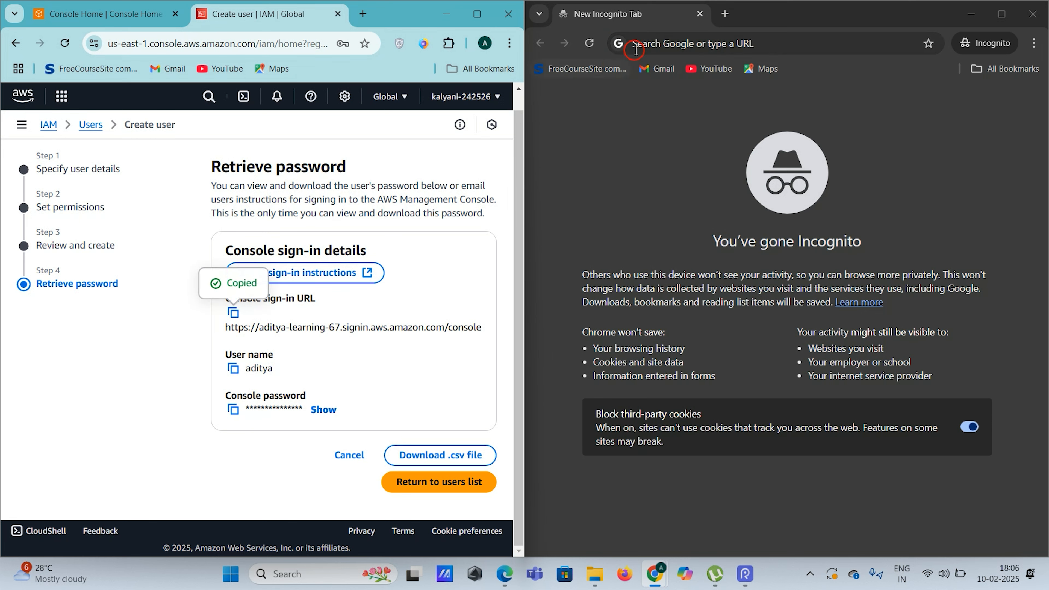
click(644, 45)
key(ctrl+v)
click(698, 158)
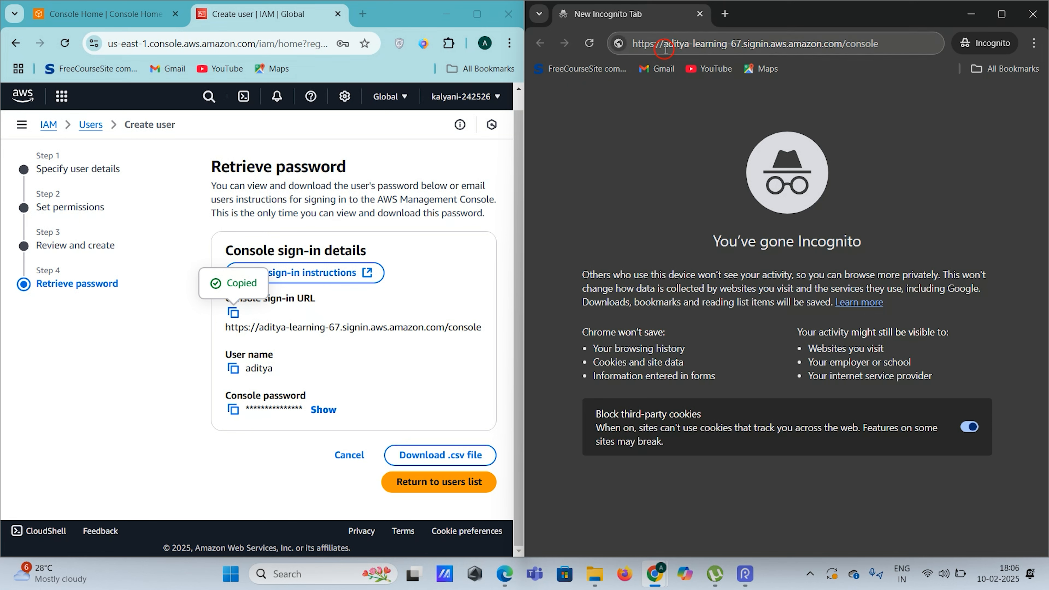
drag(663, 46, 741, 50)
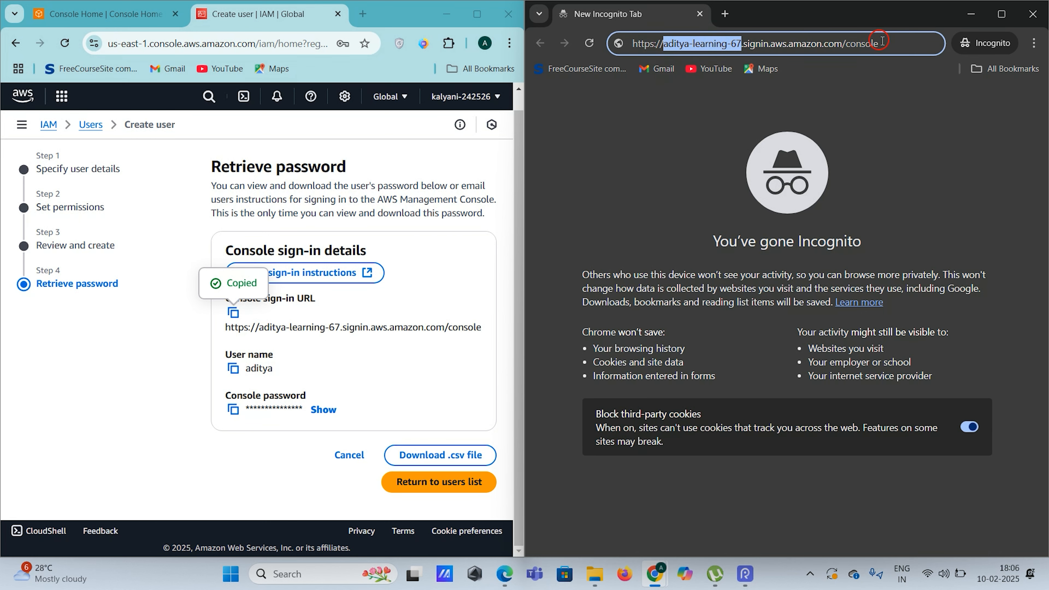
click(900, 42)
key(Return)
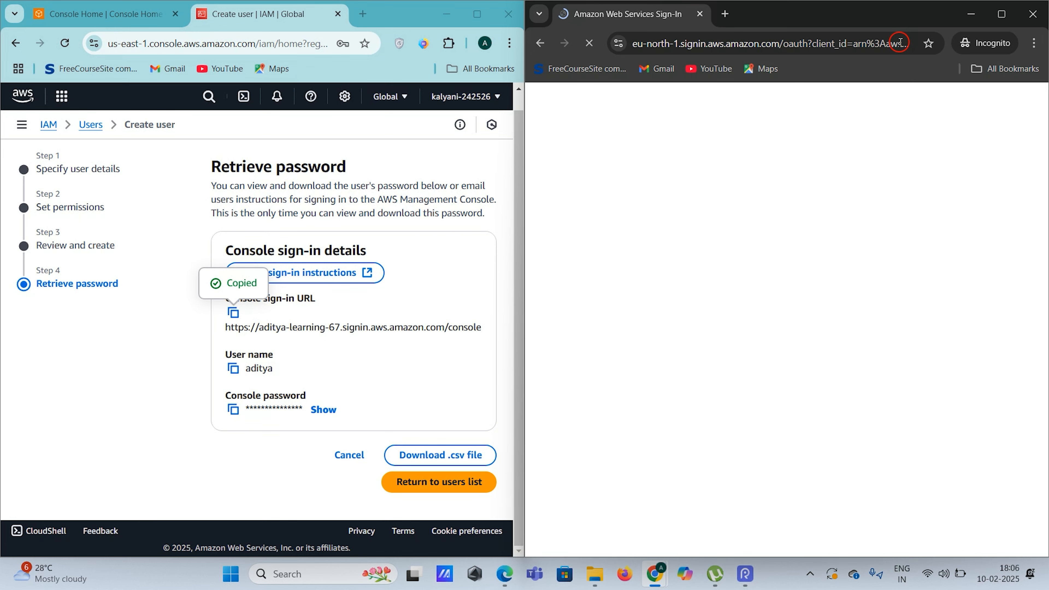
Check the prefilled account alias on the AWS sign-in page
scroll(847, 216, down, 3)
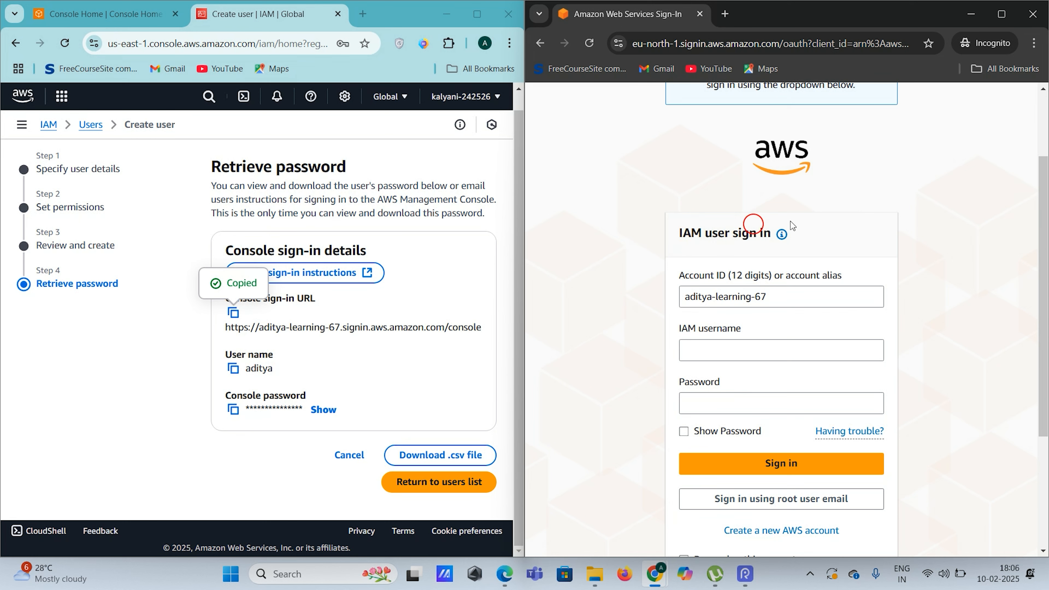
scroll(877, 223, down, 2)
drag(800, 238, 676, 238)
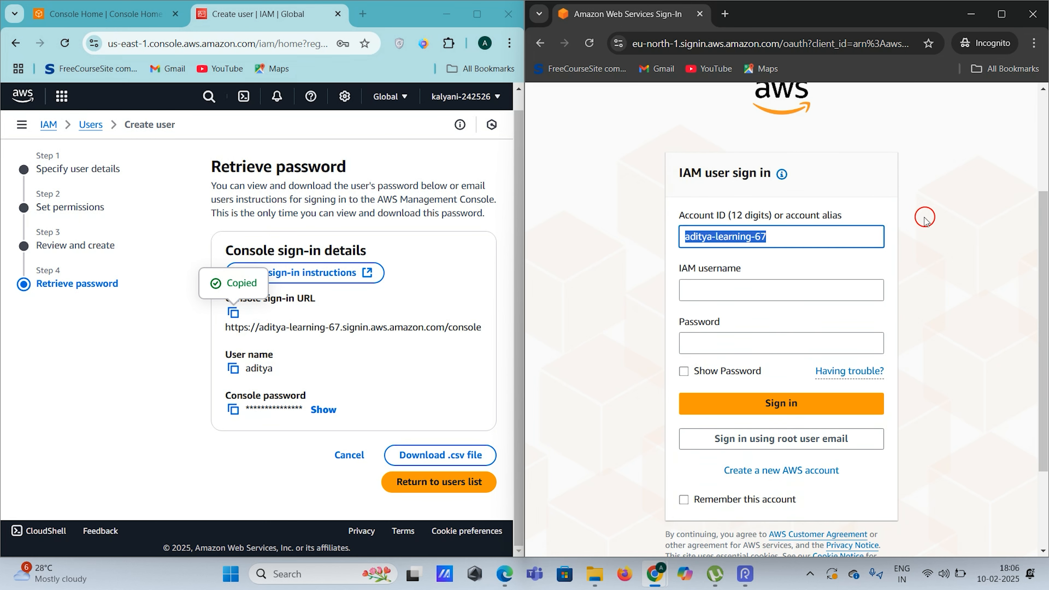
scroll(913, 213, down, 2)
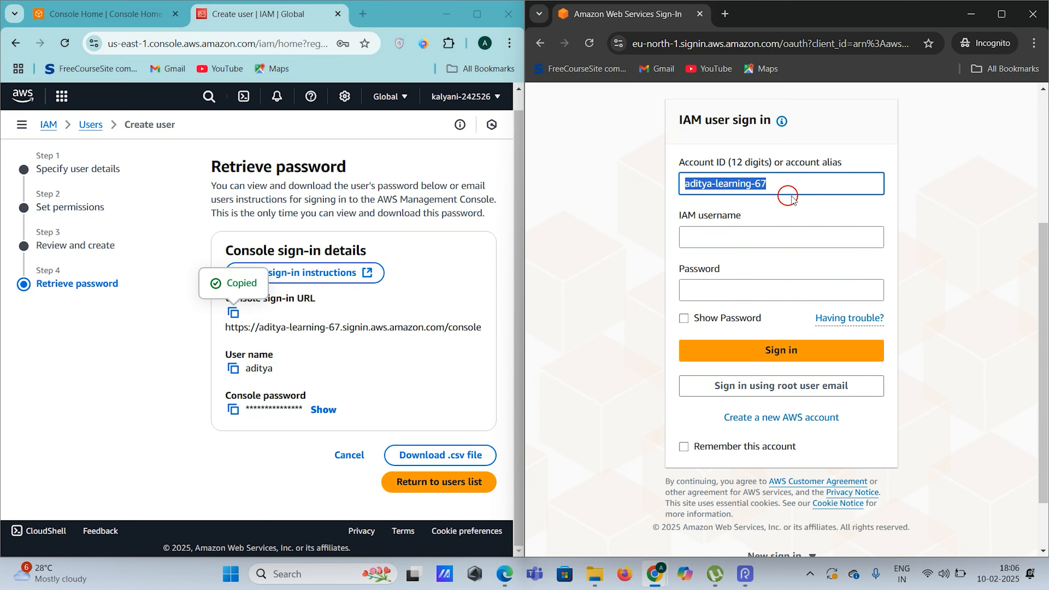
click(800, 183)
triple_click(800, 184)
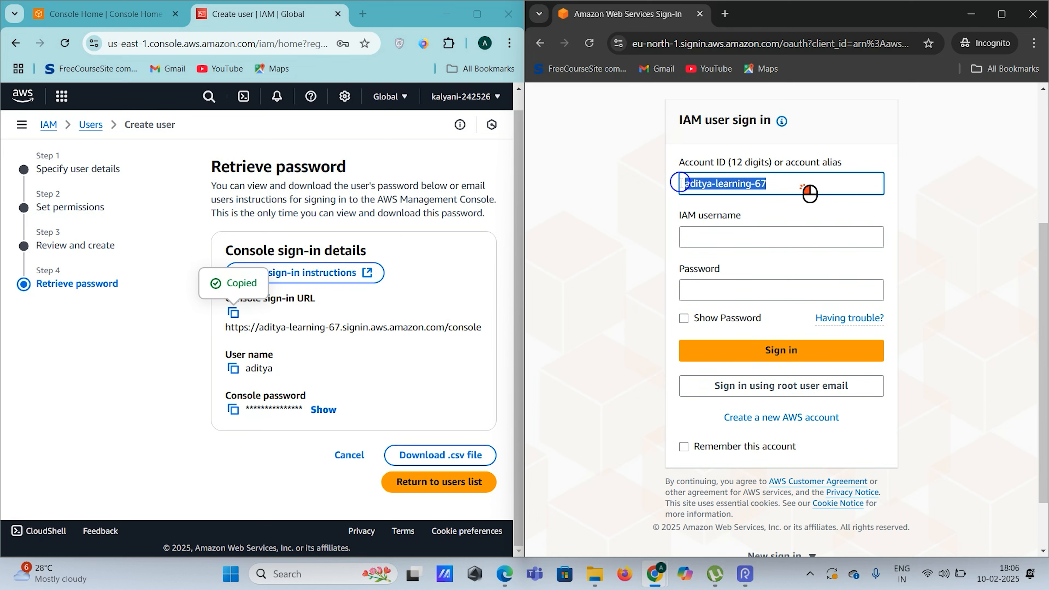
click(949, 205)
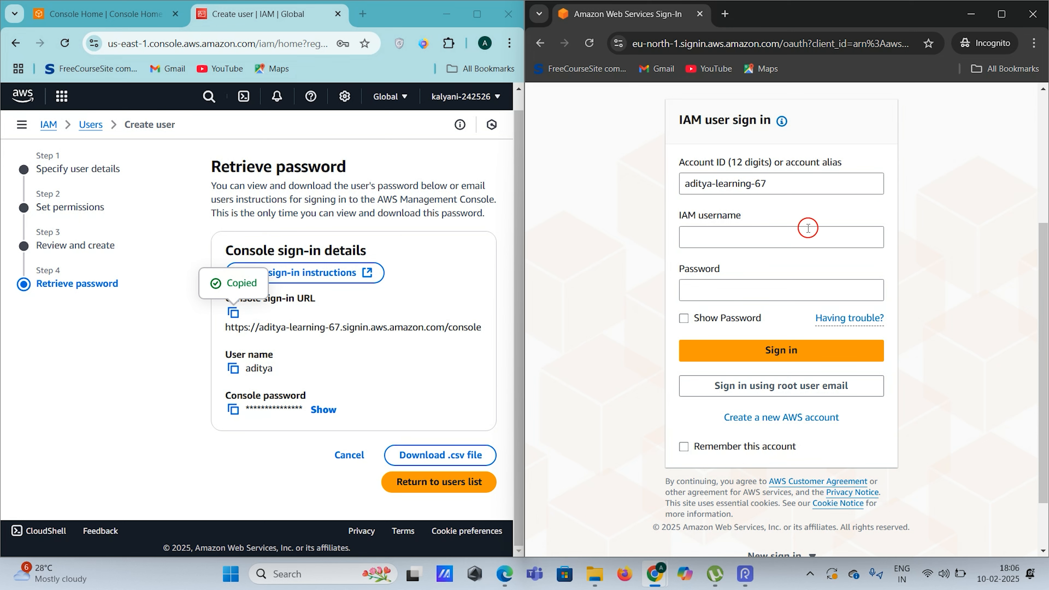
Sign in as the new IAM user with Remember this account, re-entering the rejected password
click(799, 236)
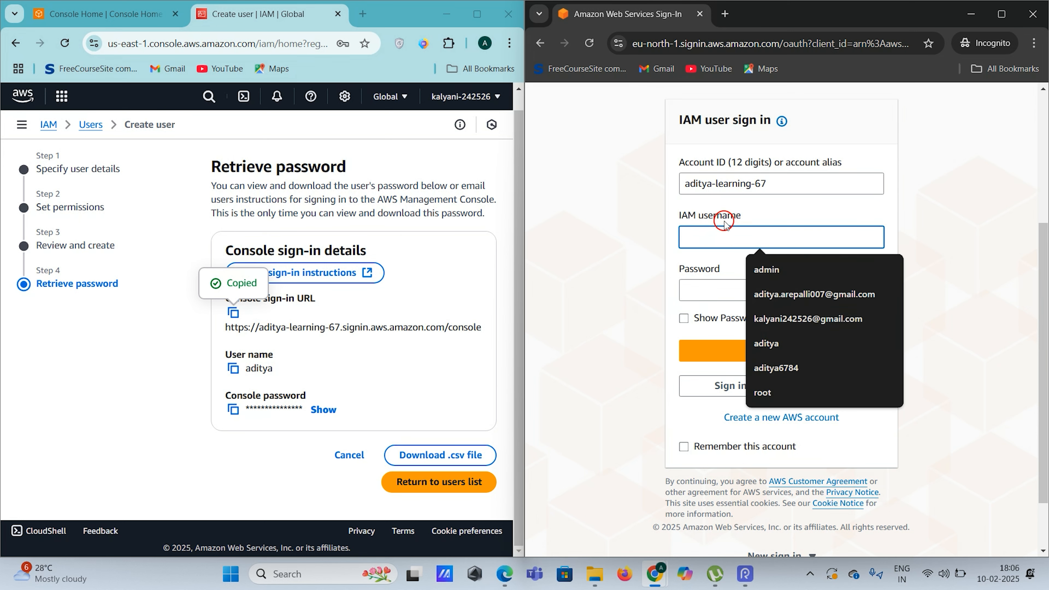
text(aditya)
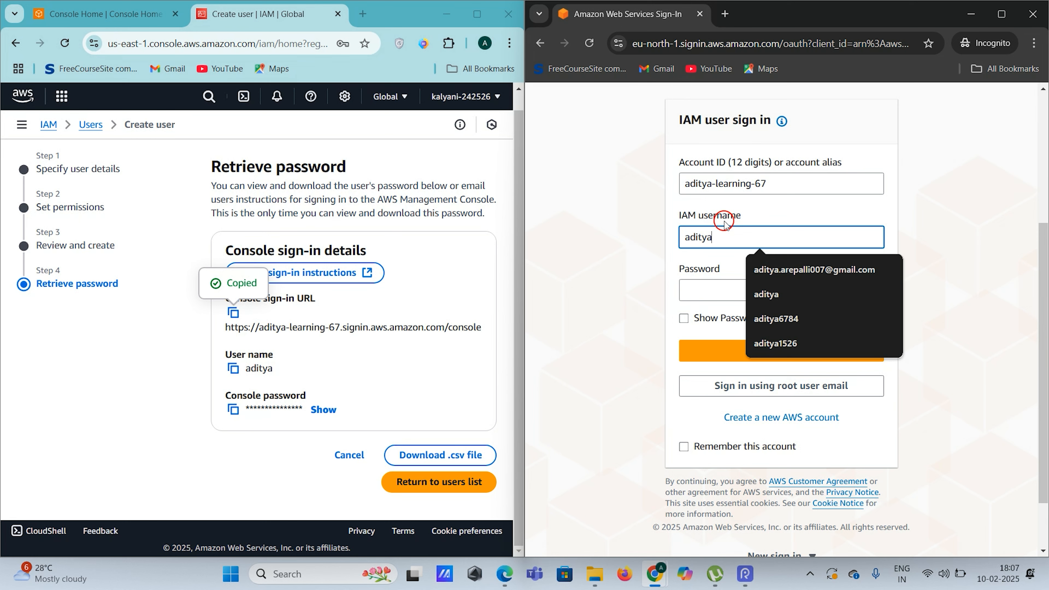
click(712, 296)
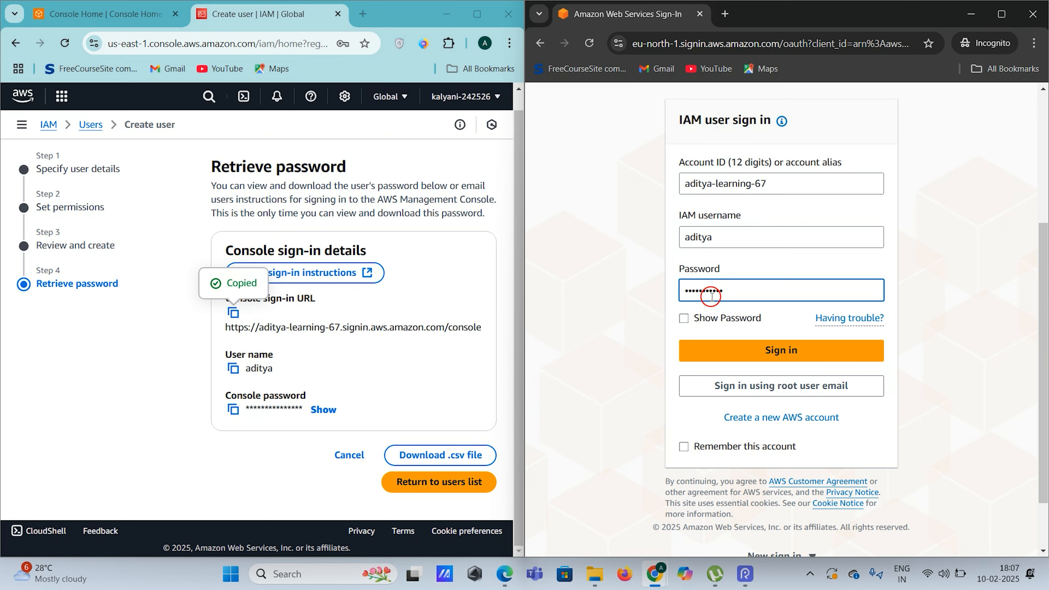
click(685, 450)
click(760, 359)
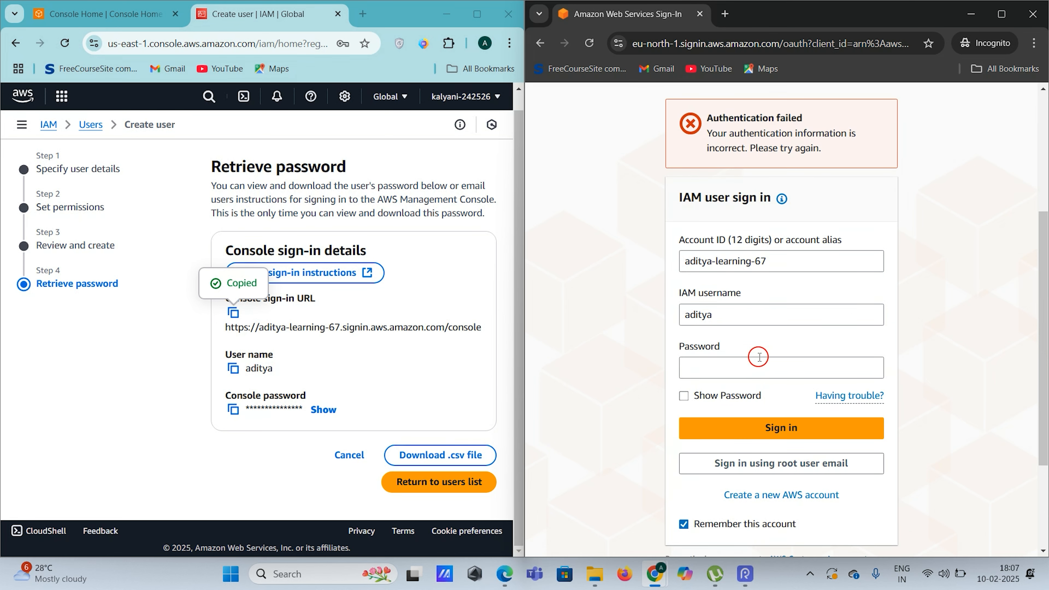
click(732, 368)
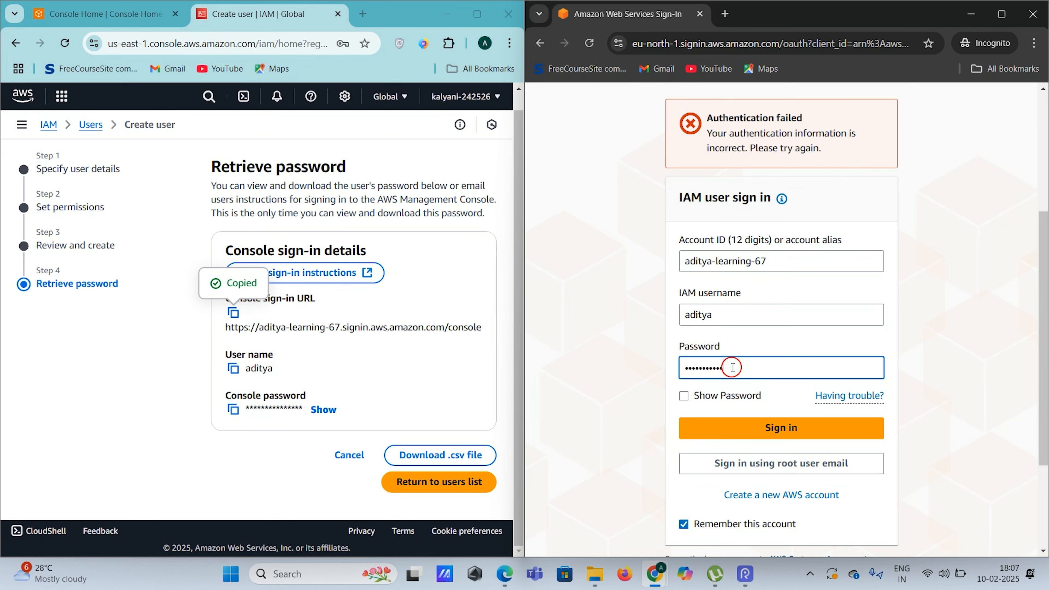
click(737, 428)
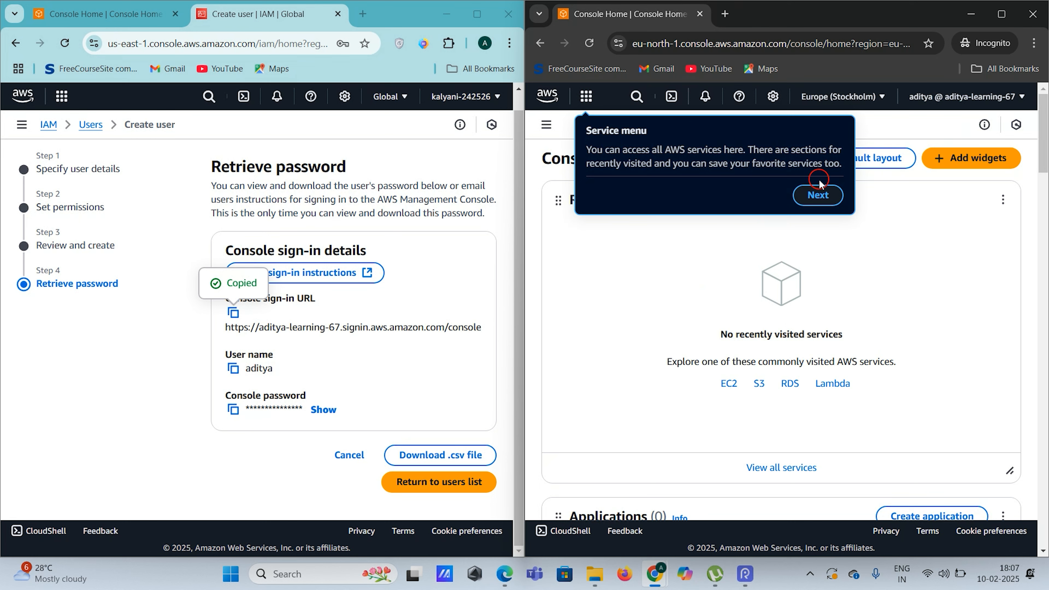
Dismiss the Console Home welcome tour tips in the incognito session
click(822, 198)
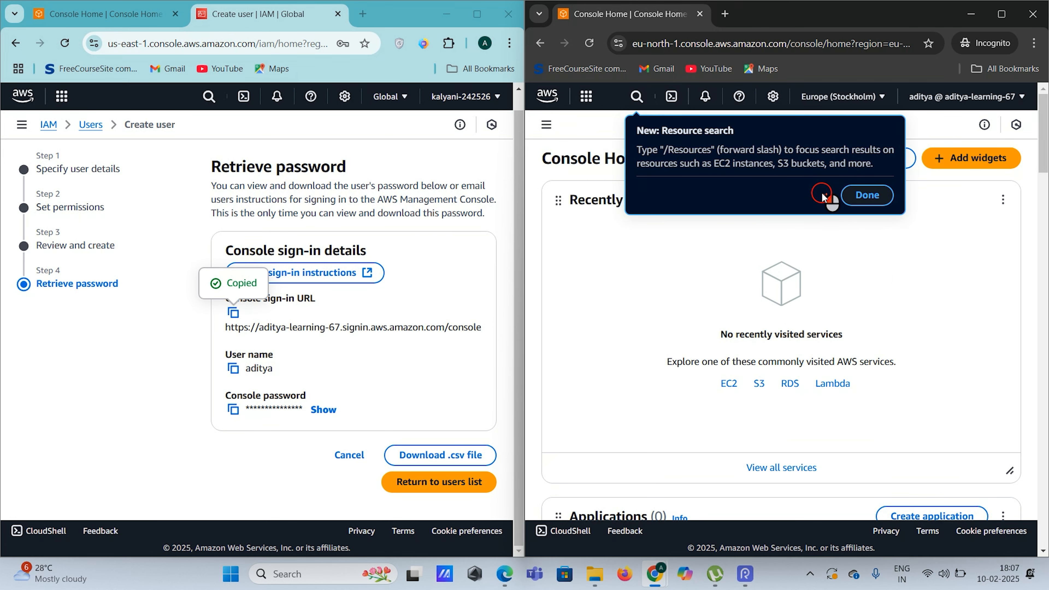
click(863, 195)
click(935, 215)
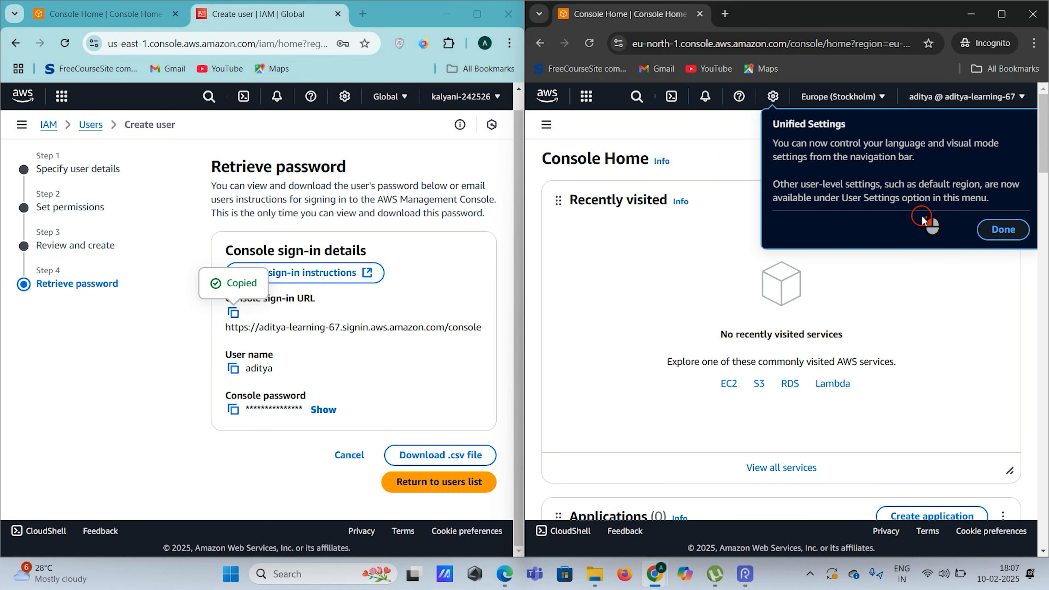
click(1015, 236)
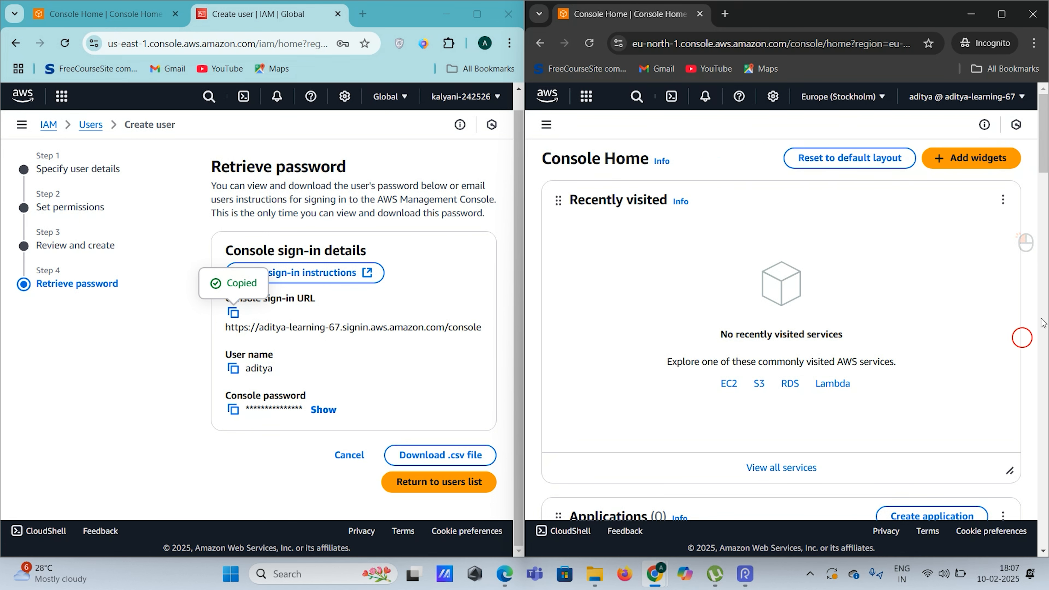
Compare the incognito session's IAM user with the admin window's account ID
click(950, 105)
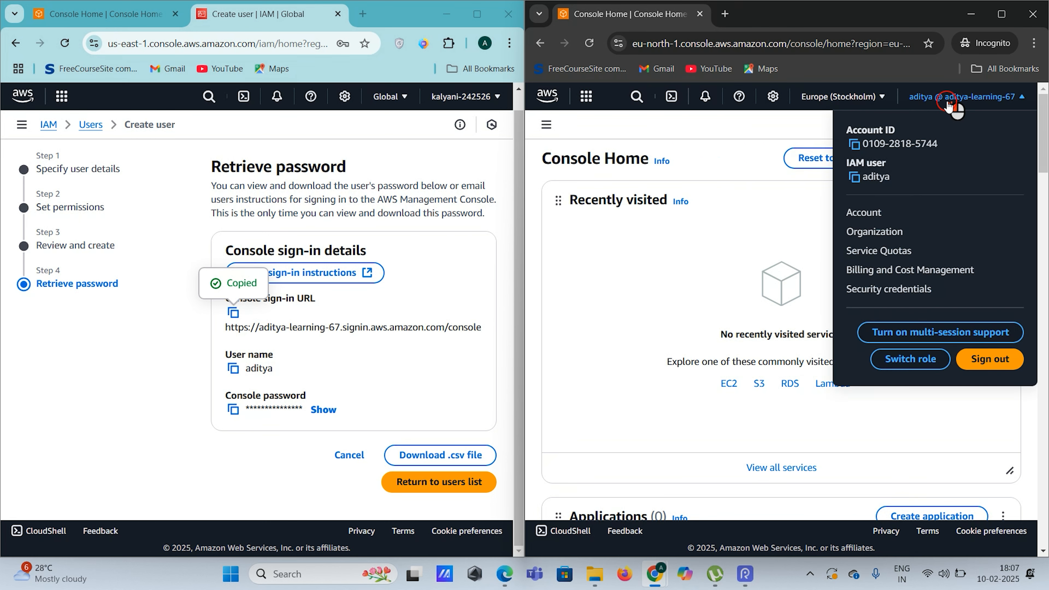
double_click(881, 176)
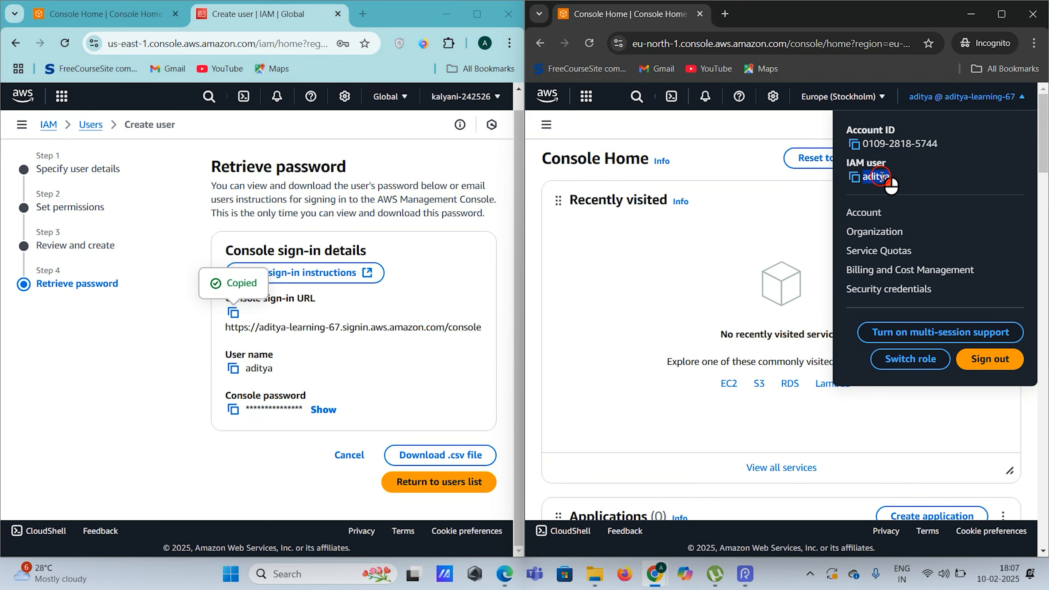
click(930, 180)
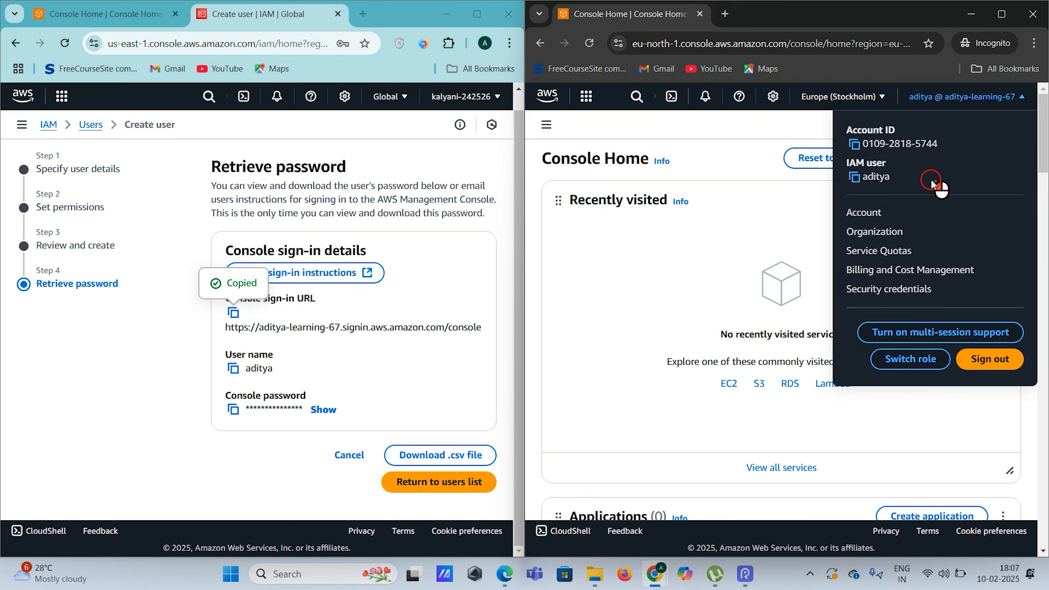
click(475, 96)
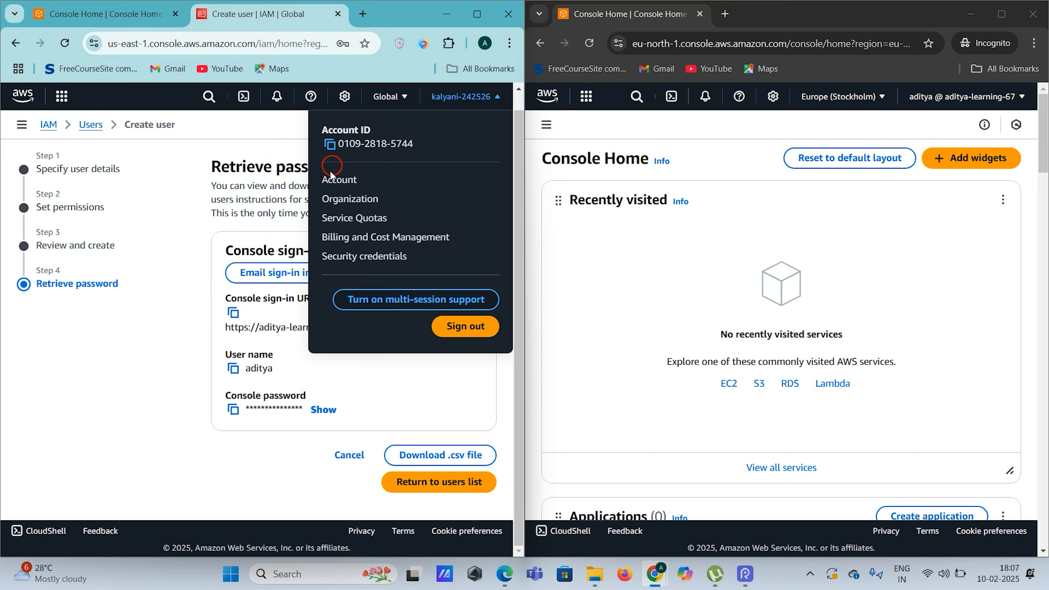
triple_click(344, 143)
click(423, 139)
double_click(400, 139)
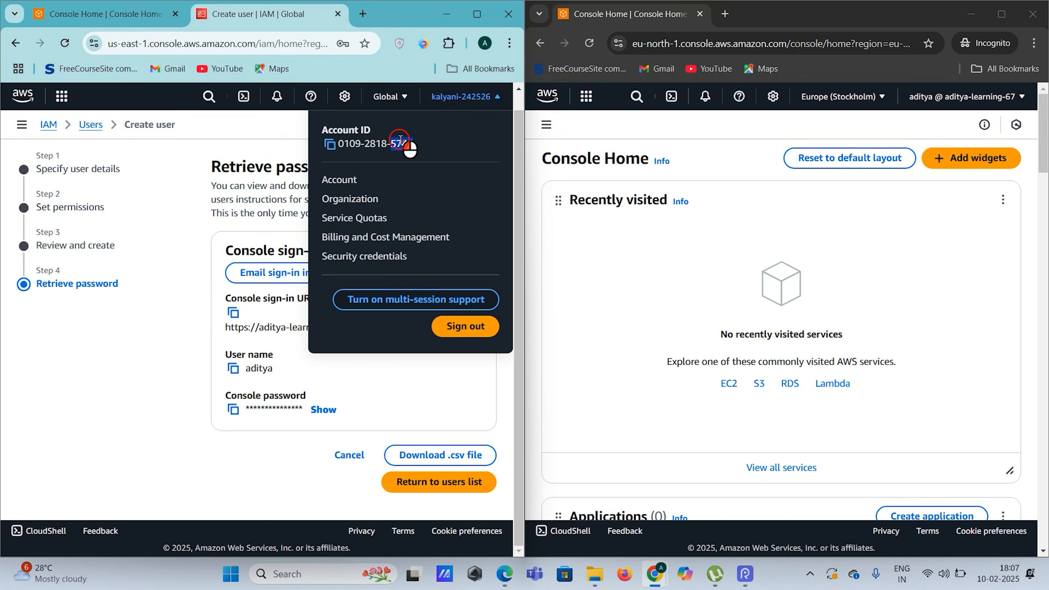
click(357, 139)
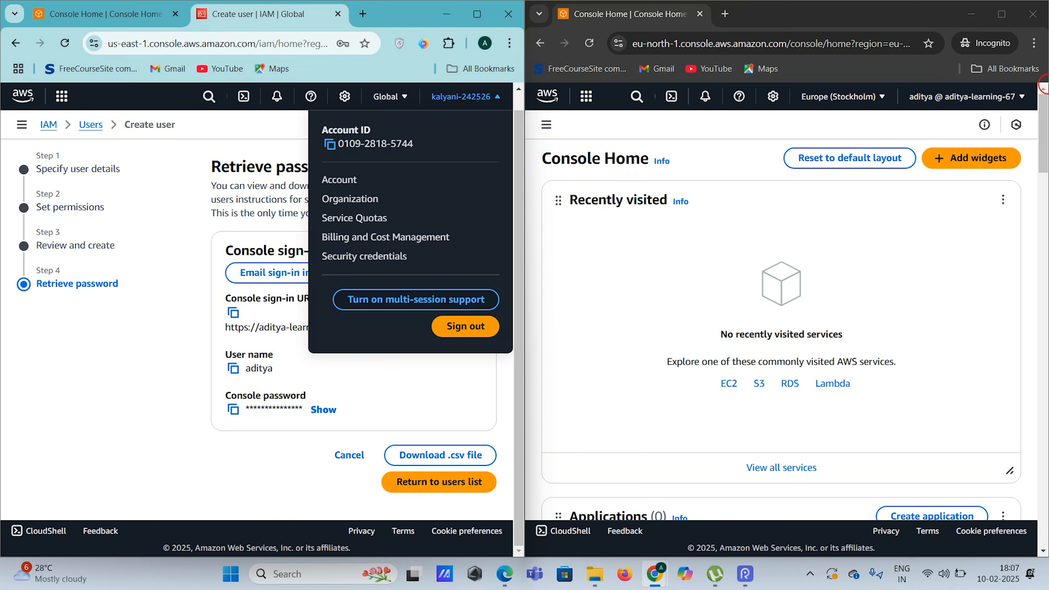
click(994, 97)
click(854, 177)
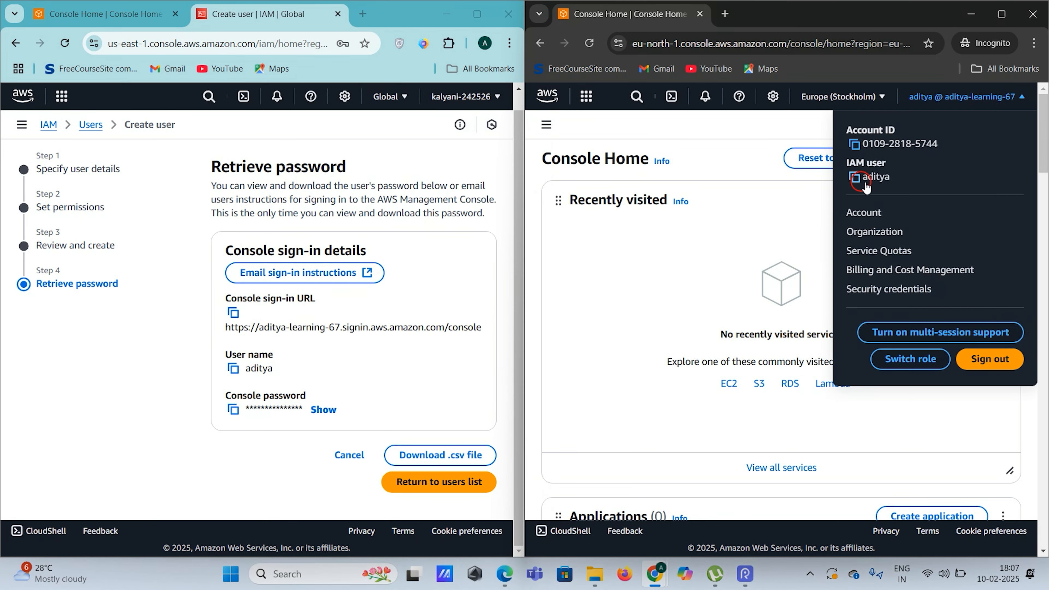
Return to the users list without downloading the password and open the new user's details
click(475, 97)
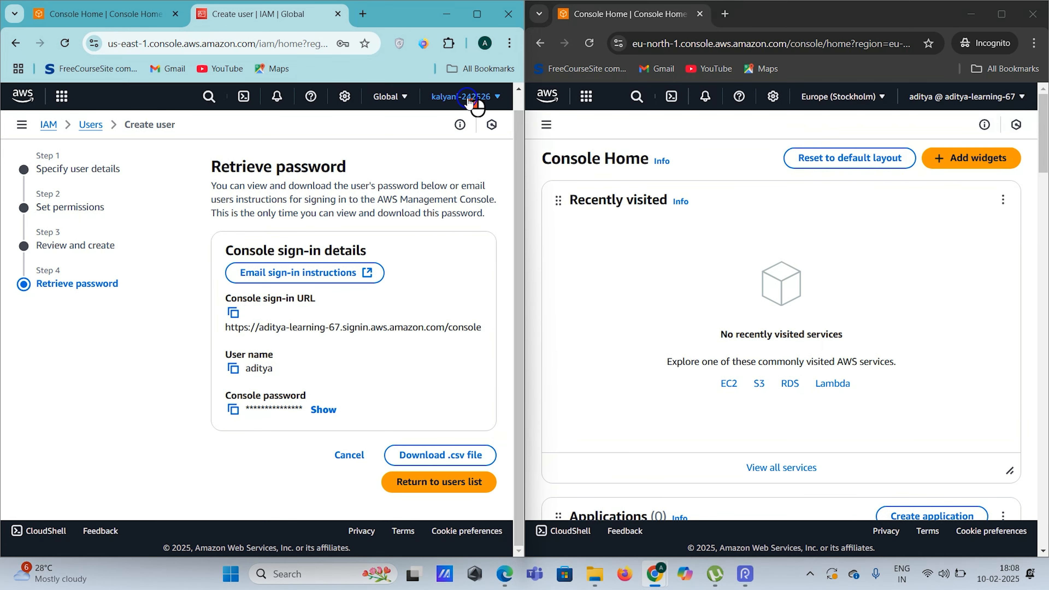
click(647, 225)
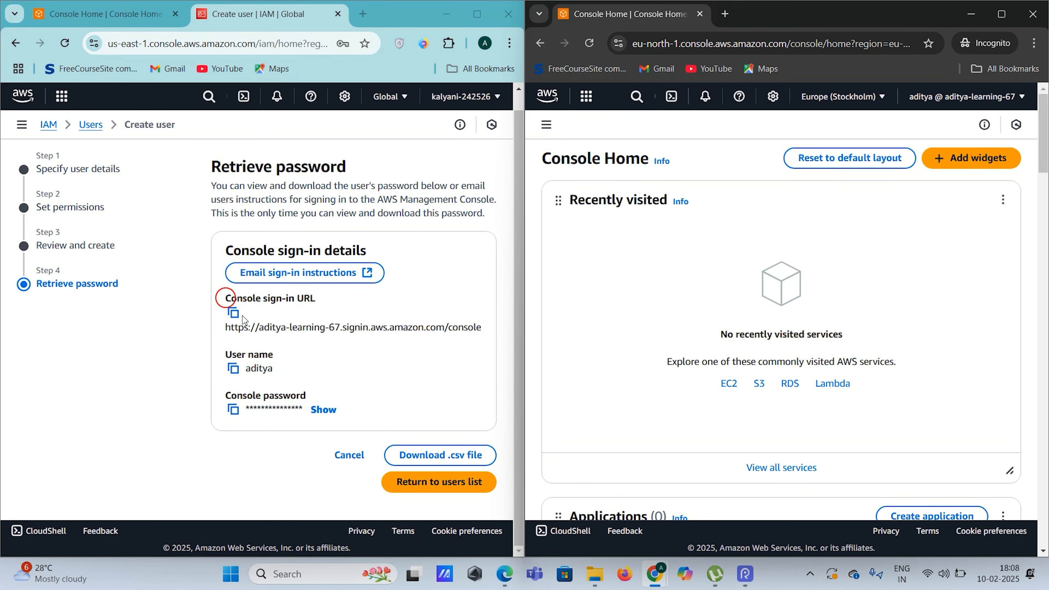
click(434, 486)
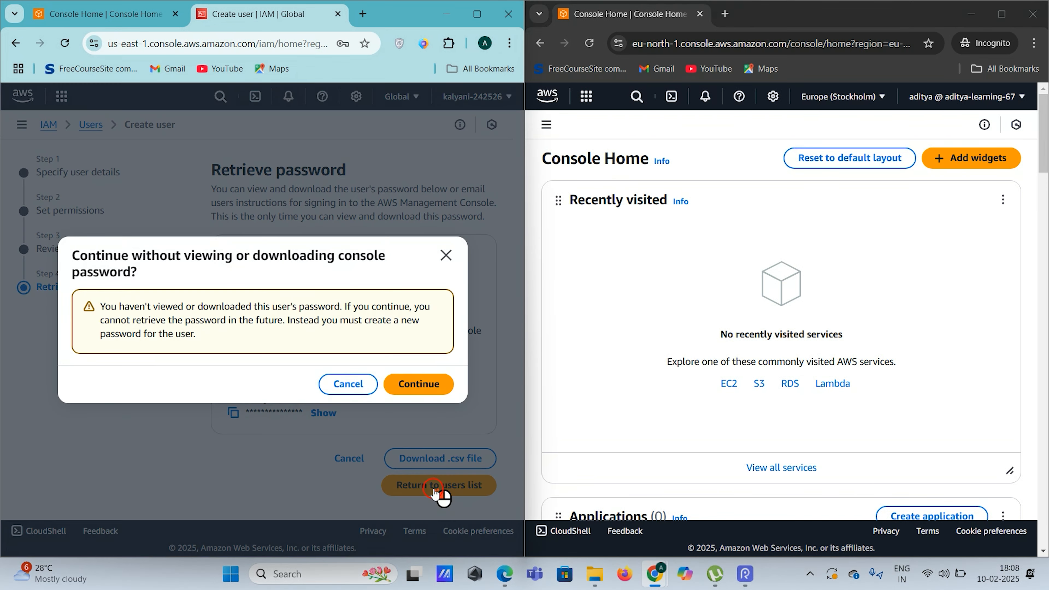
click(420, 382)
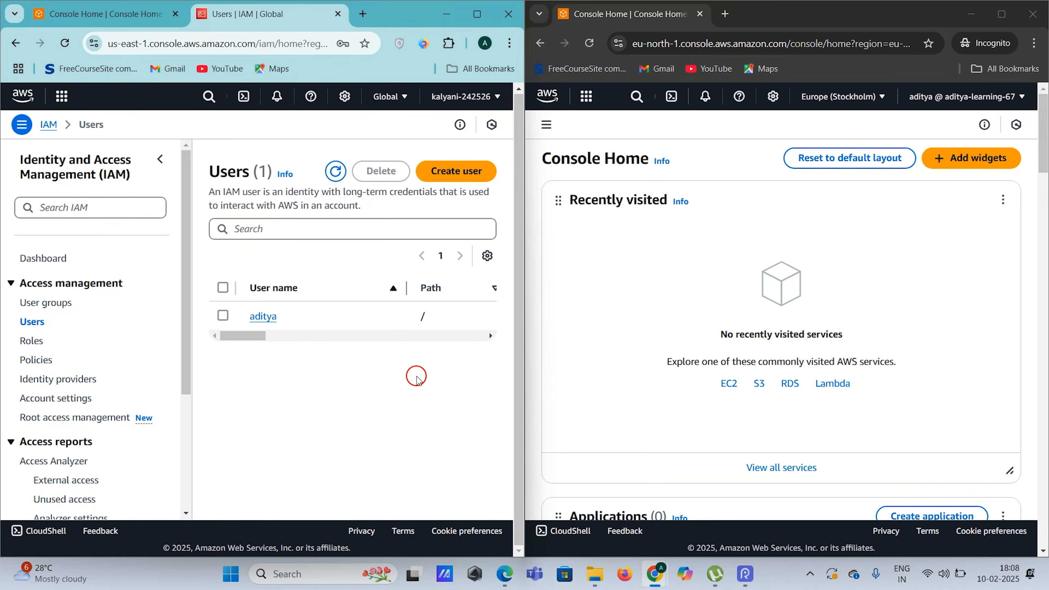
click(477, 14)
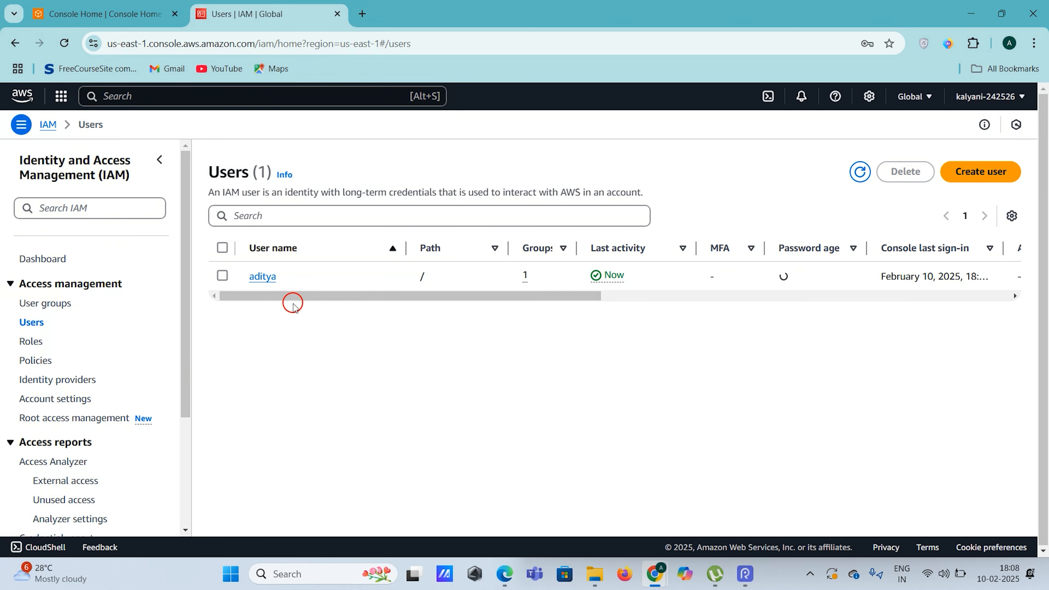
click(264, 277)
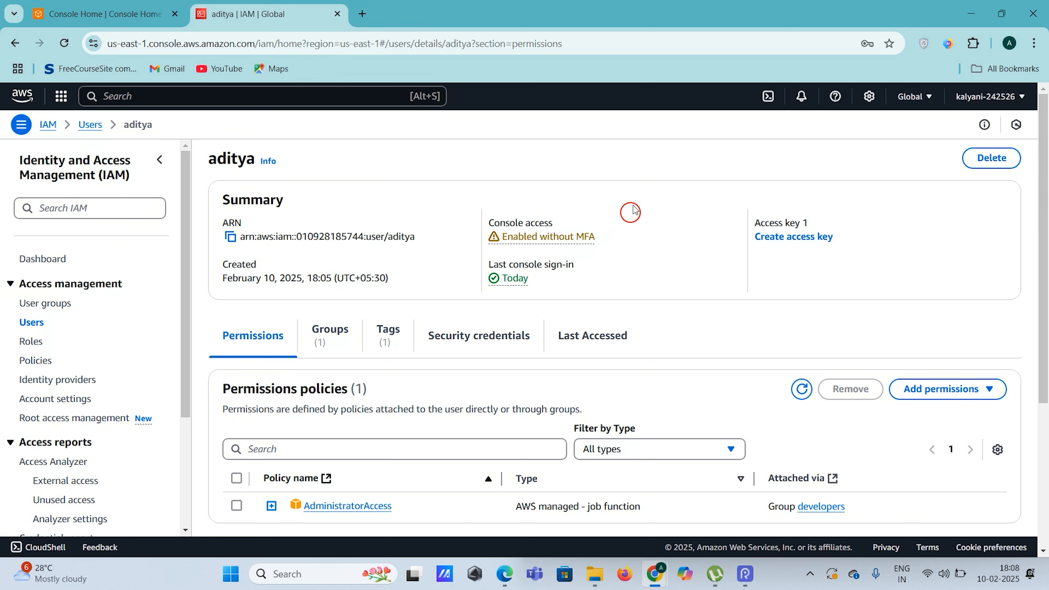
Review the user's Permissions tab, then show its Groups tab listing developers
scroll(632, 211, down, 1)
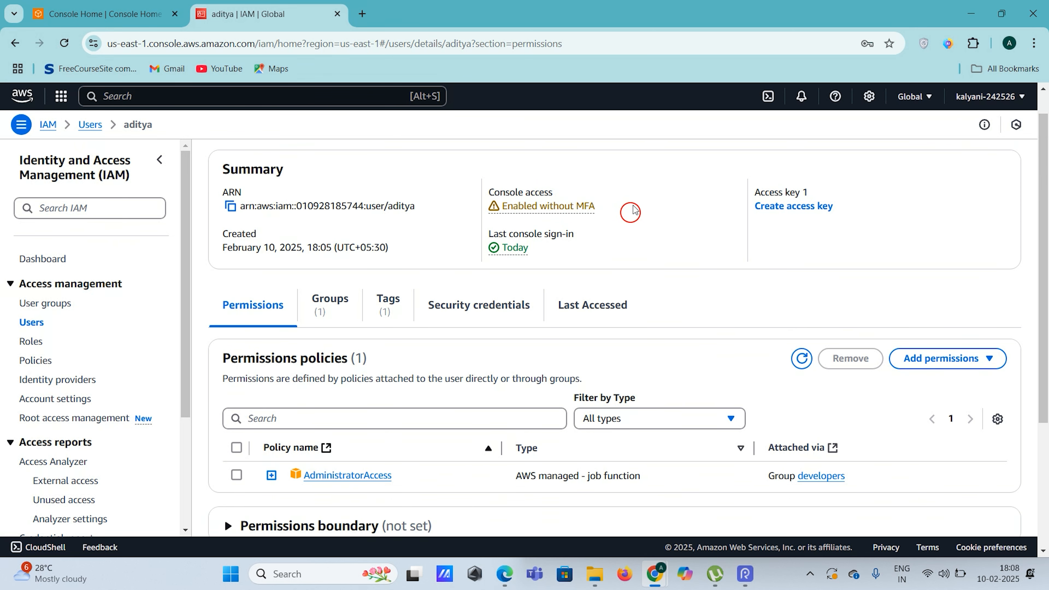
scroll(598, 238, up, 1)
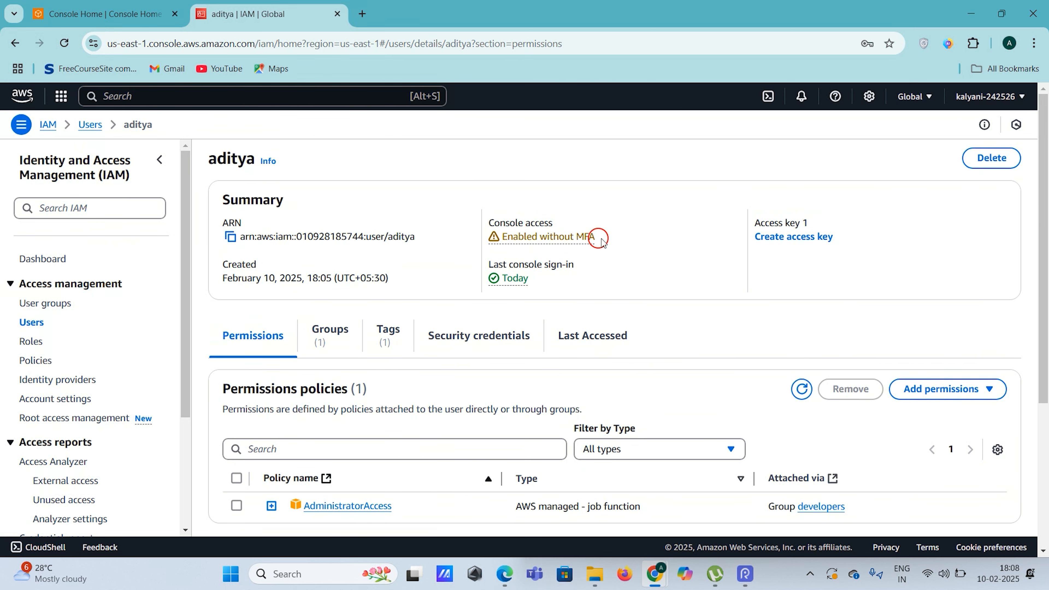
scroll(599, 239, down, 3)
click(228, 211)
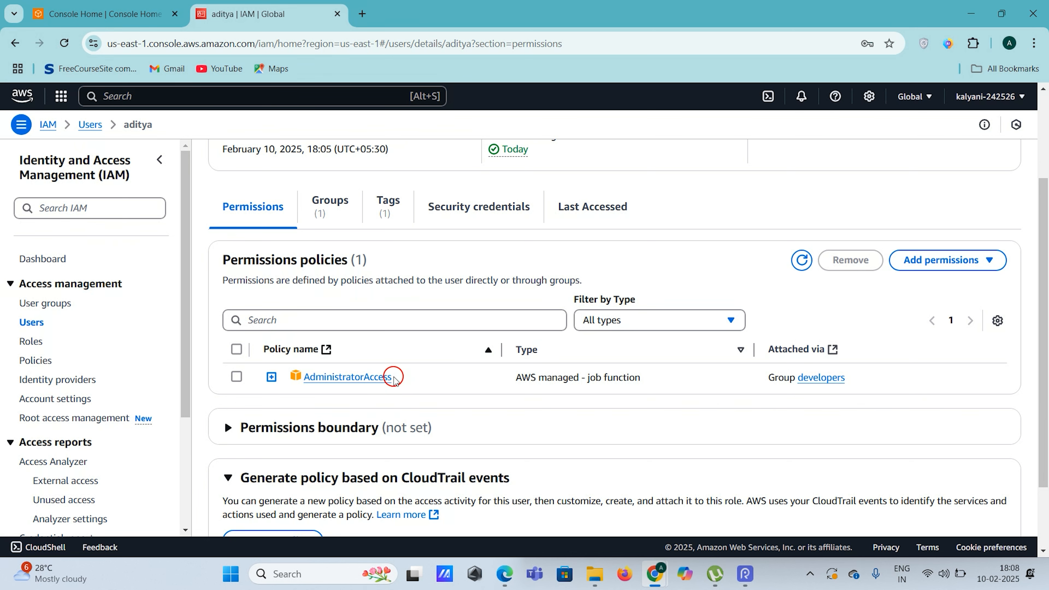
scroll(381, 405, up, 3)
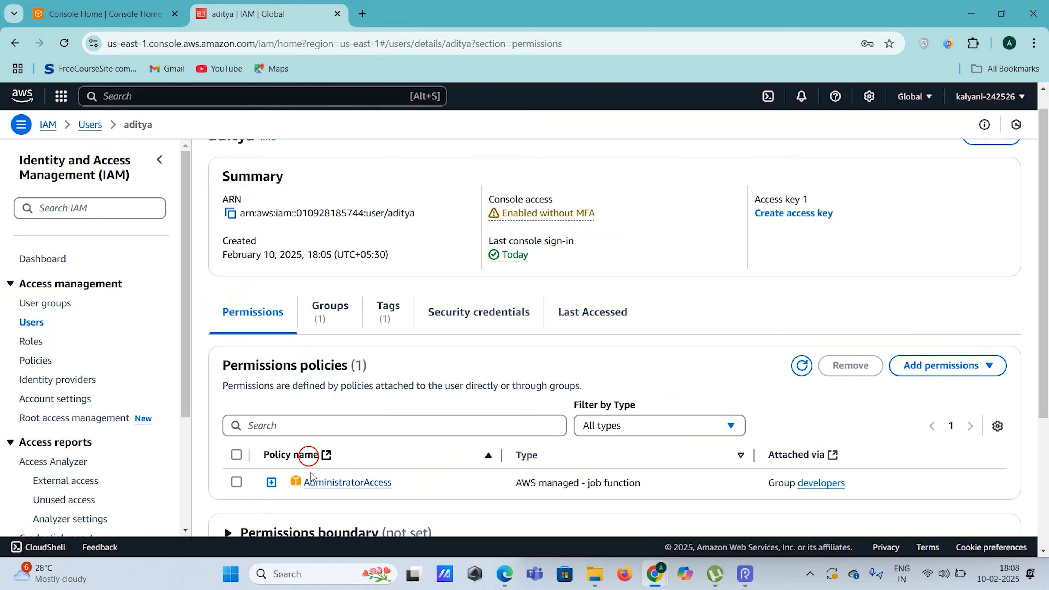
scroll(351, 482, down, 2)
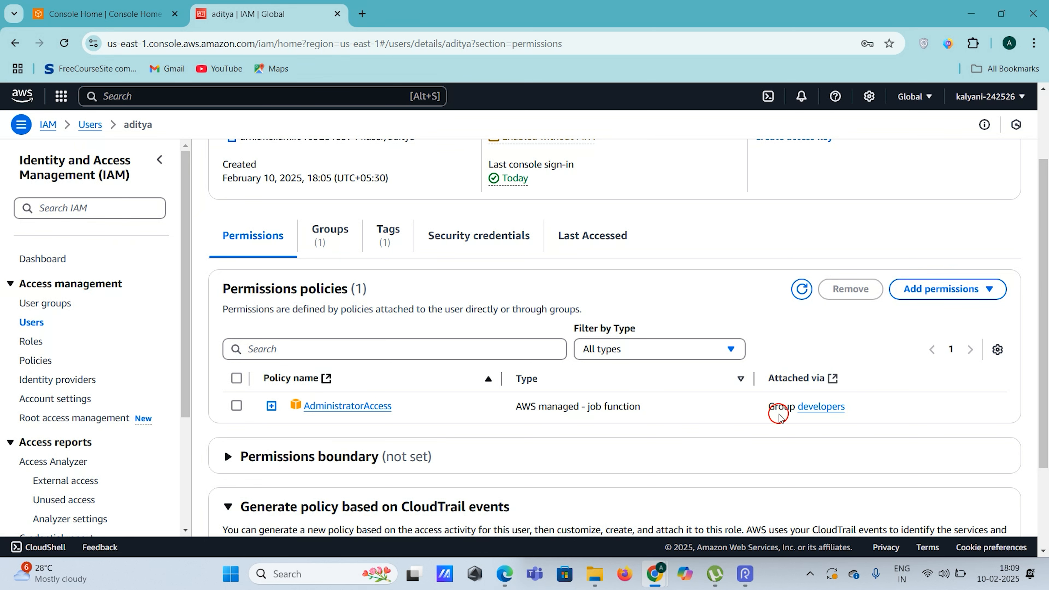
scroll(574, 380, up, 1)
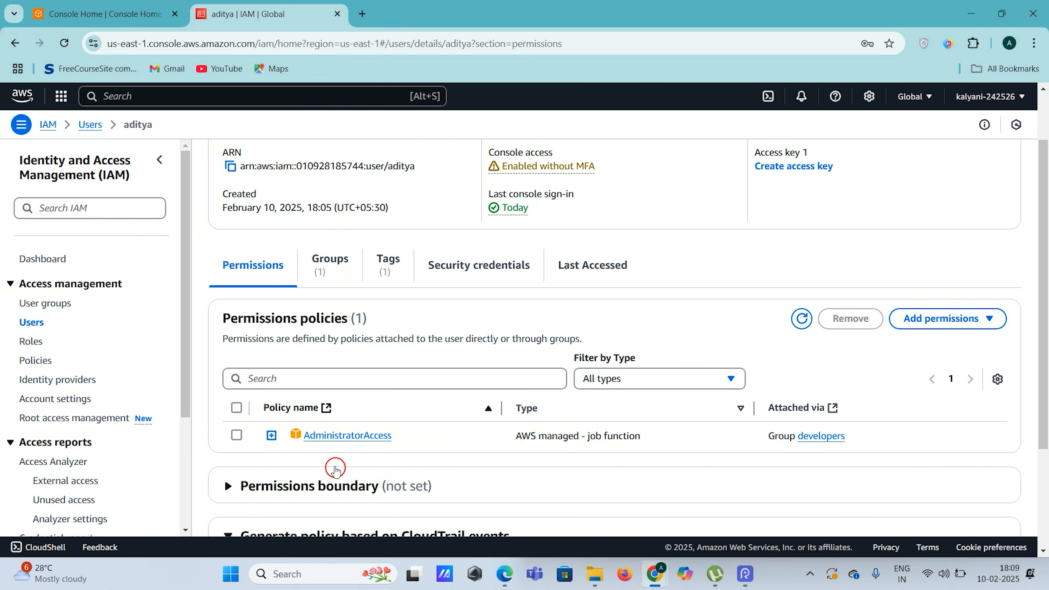
scroll(422, 459, up, 1)
scroll(421, 458, up, 1)
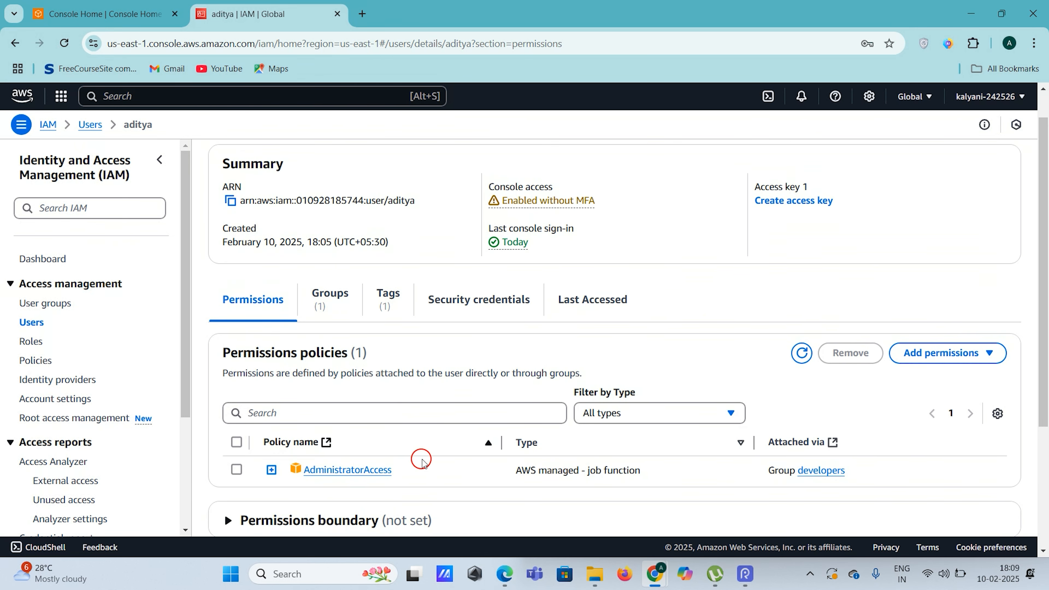
click(321, 292)
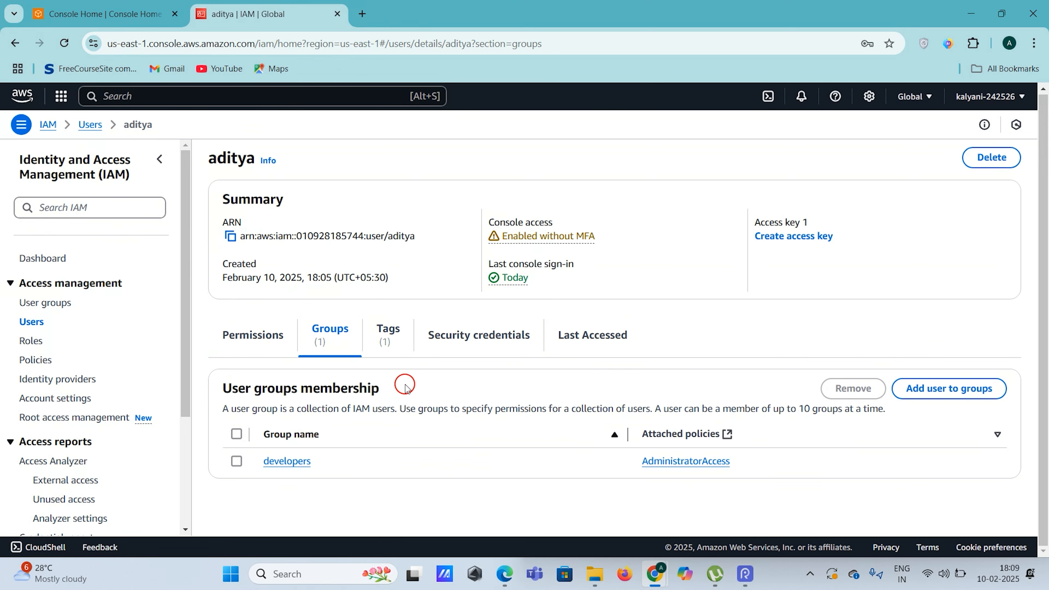
Check the developers group's AdministratorAccess policy and its 1 member, then glance at the incognito account details
click(288, 460)
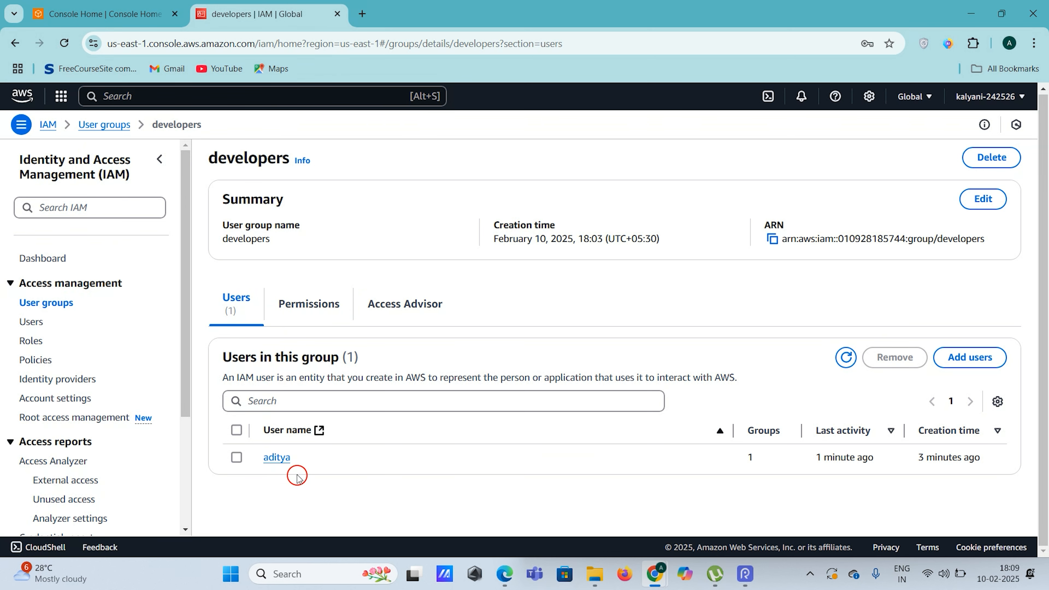
click(330, 304)
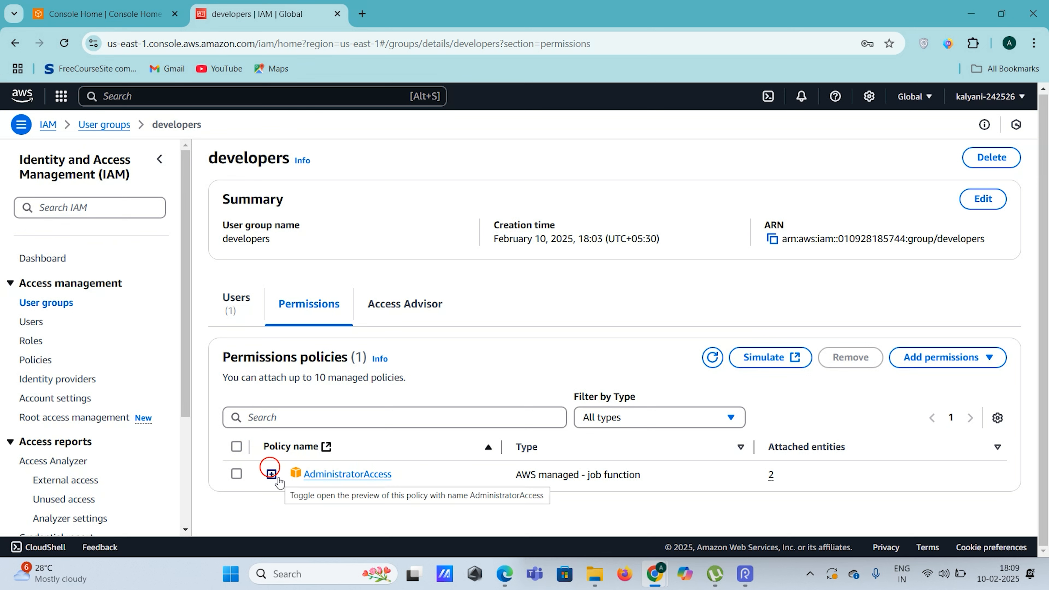
click(237, 316)
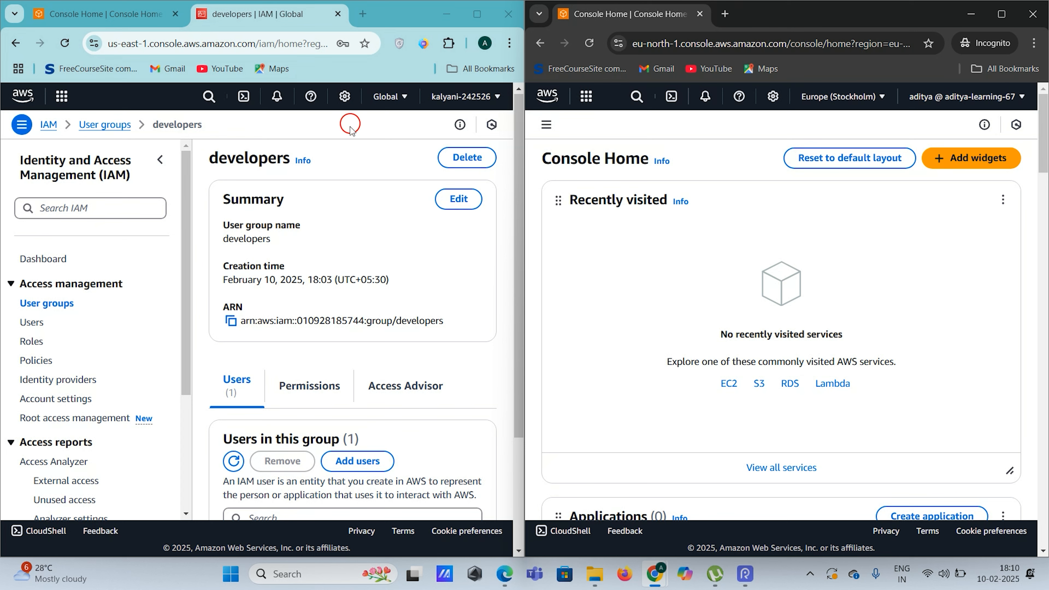
click(996, 92)
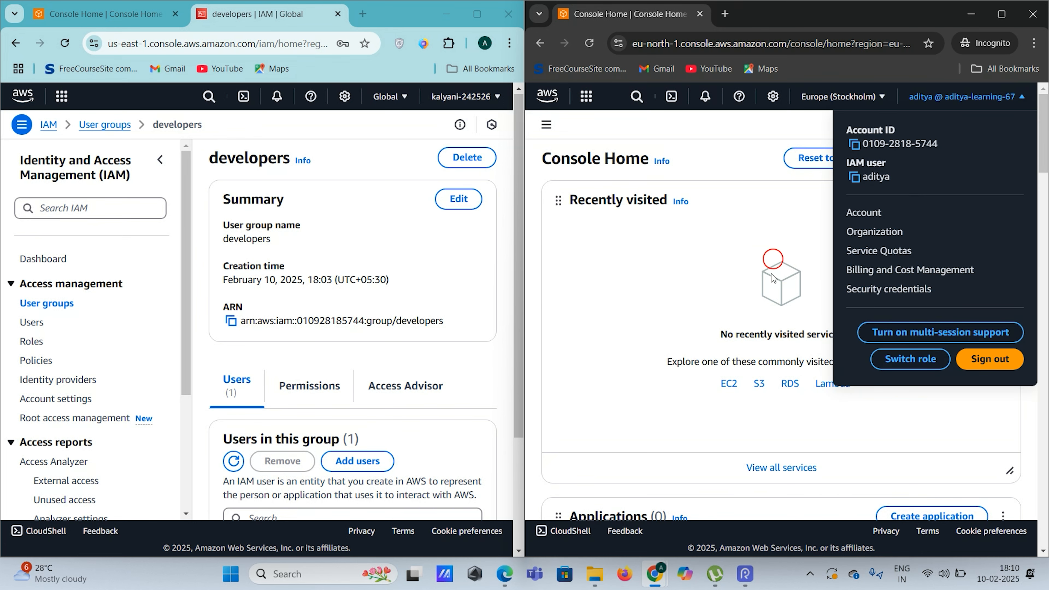
click(661, 276)
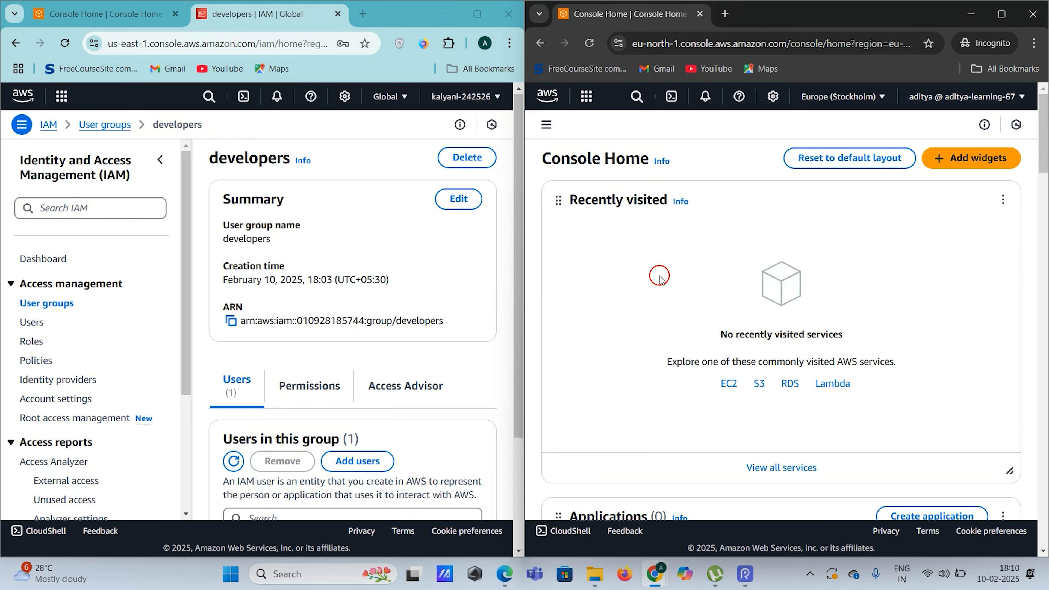